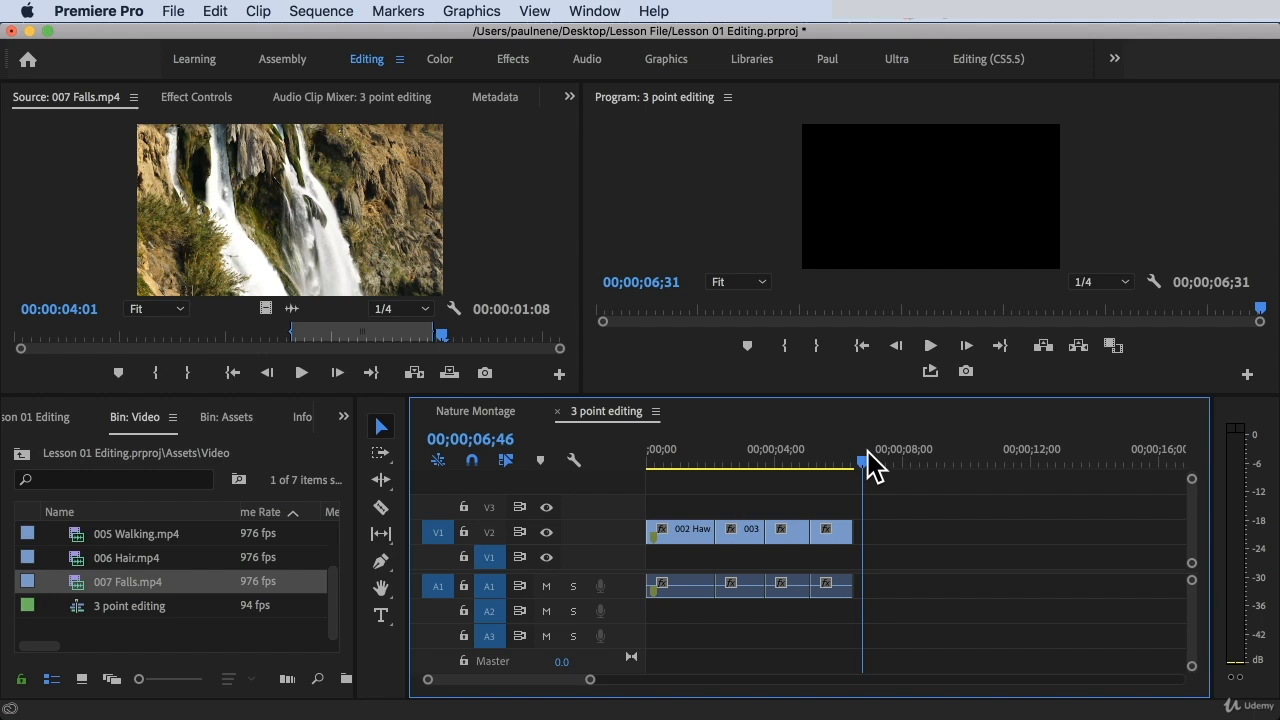
Mark an In point at 00;00;07;26 and an Out point at 00;00;10;22 in the 3 point editing sequence
left_click_drag(867, 458, 887, 458)
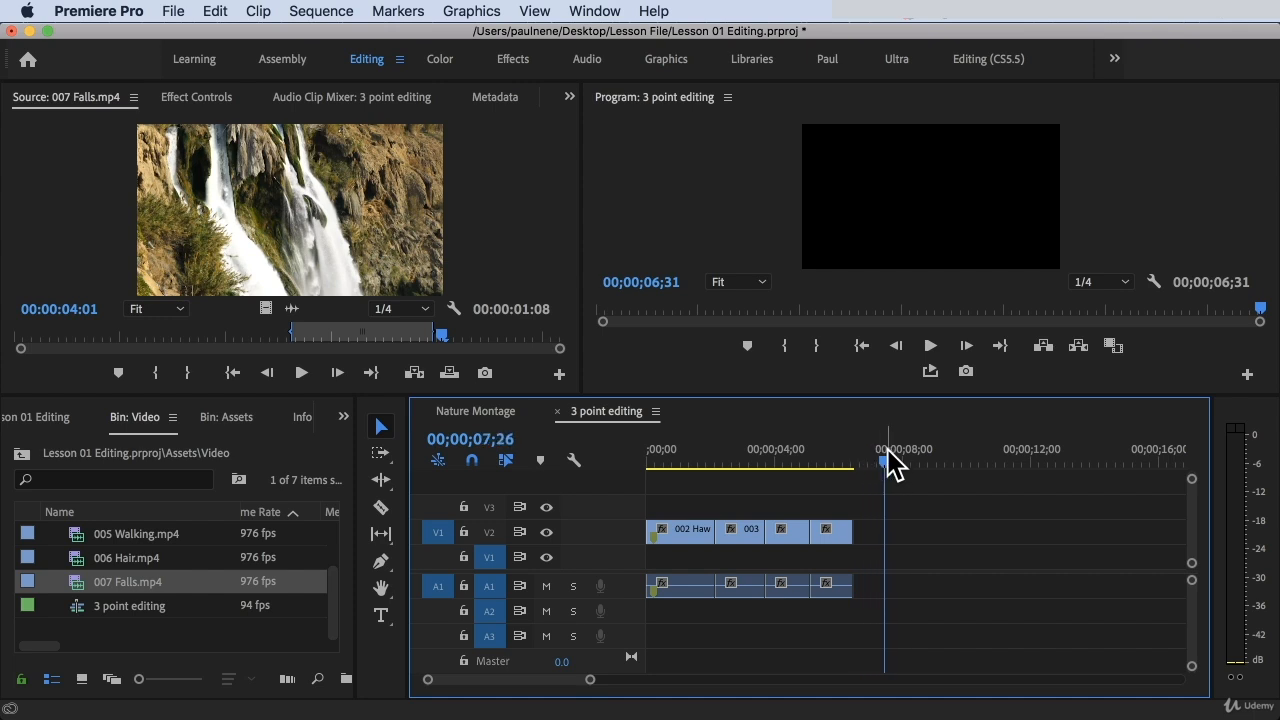
key("i")
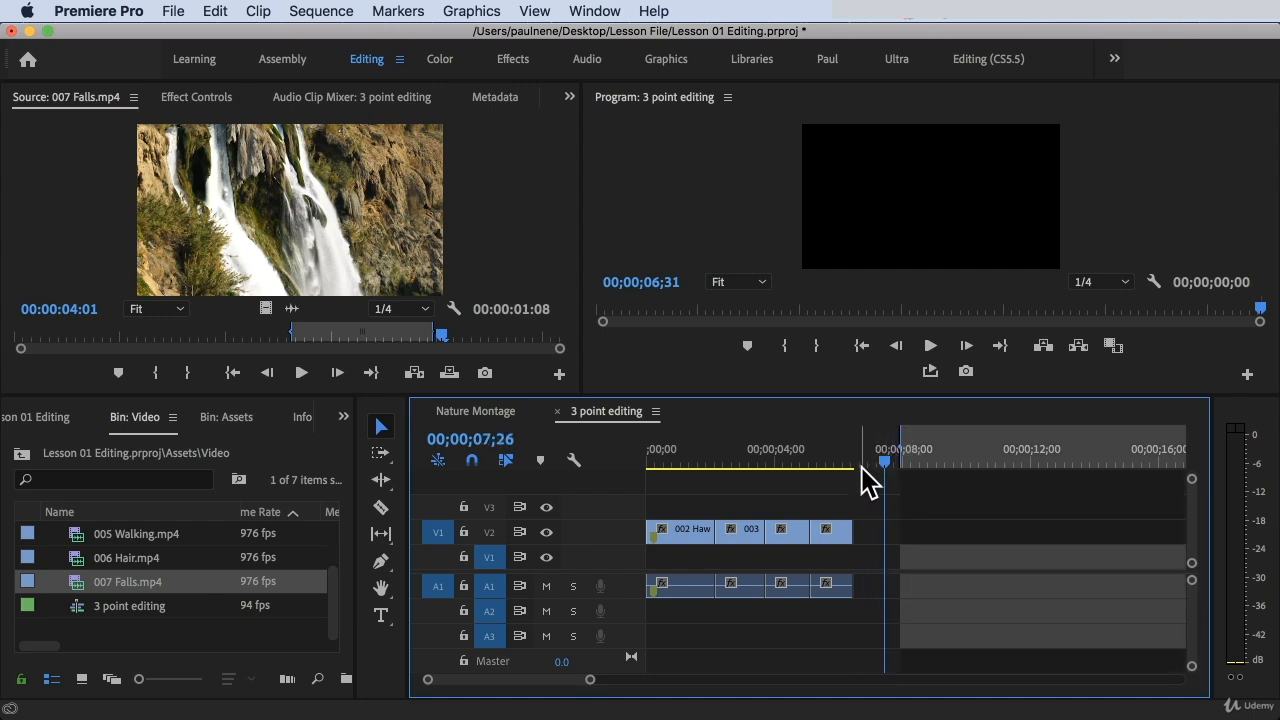
left_click_drag(895, 471, 888, 471)
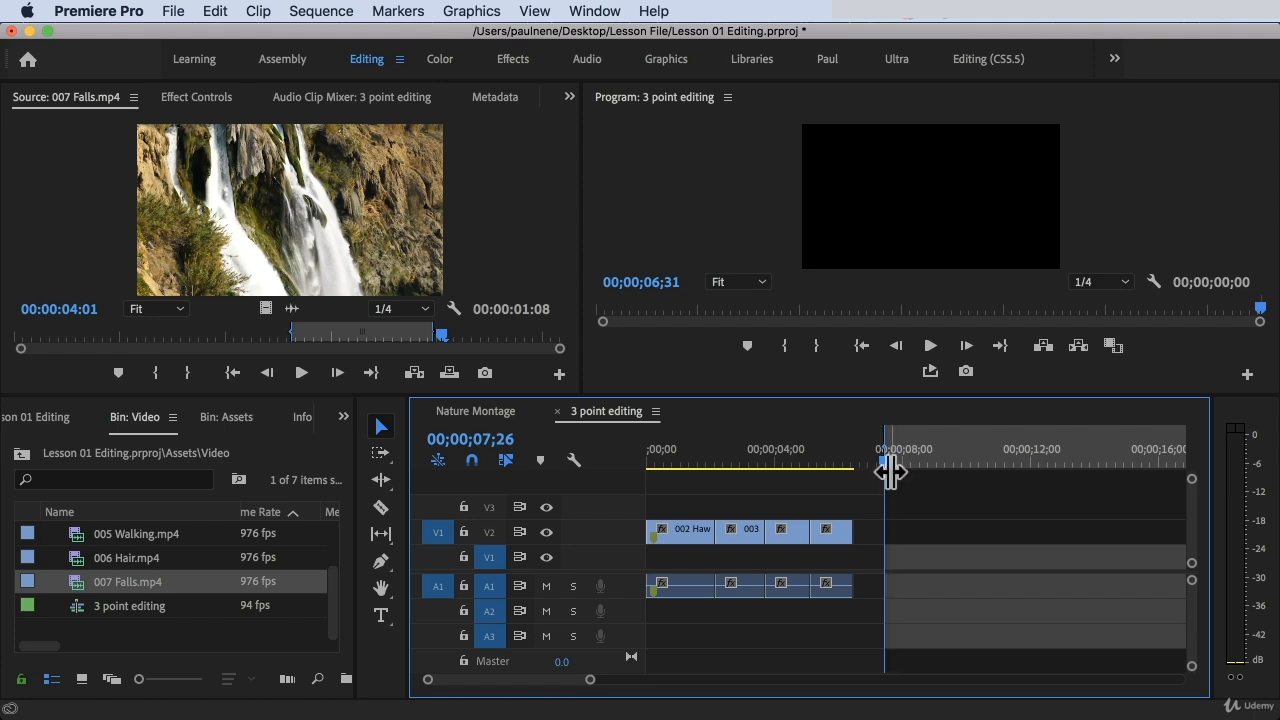
left_click(979, 456)
key("o")
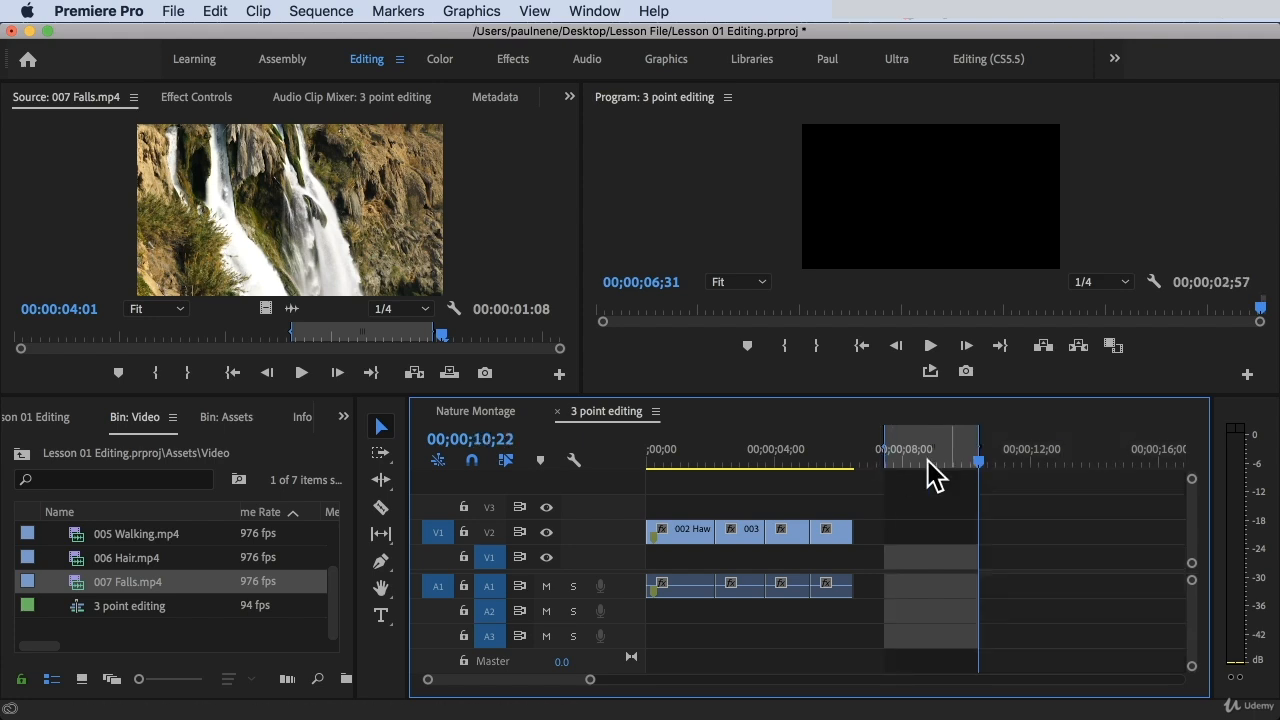
left_click_drag(986, 457, 891, 466)
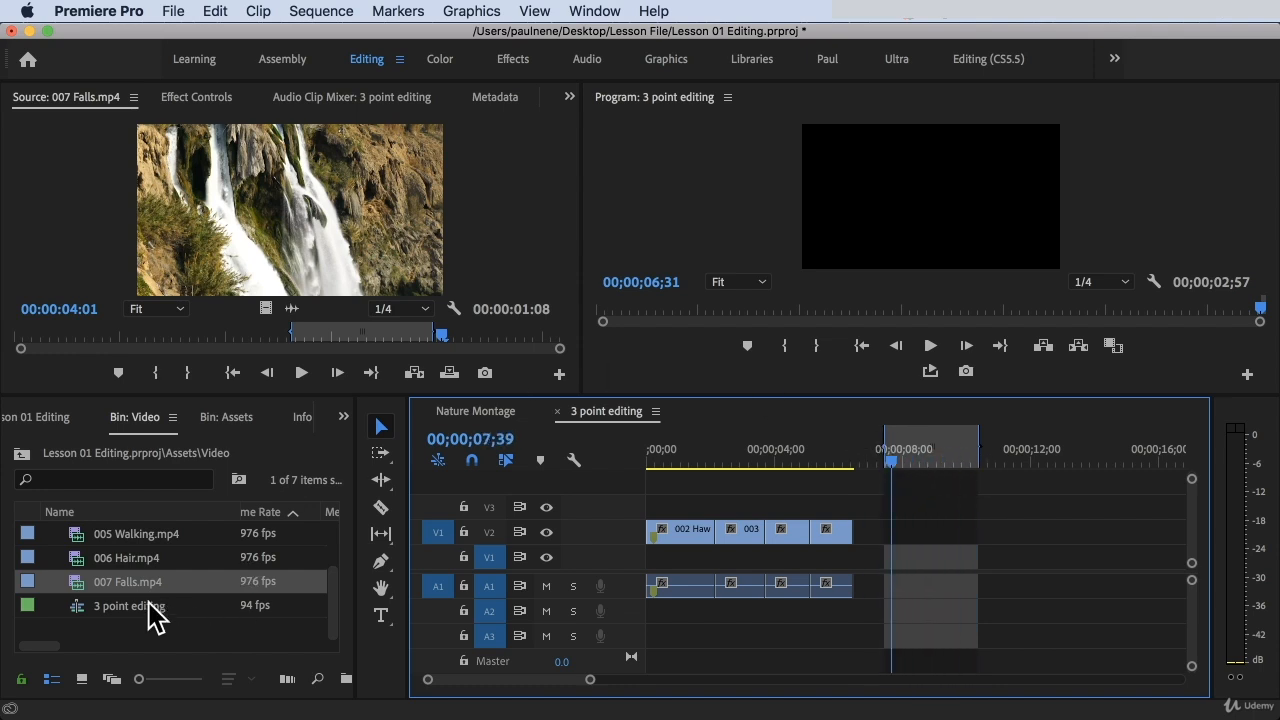
Load 005 Walking.mp4 into the Source Monitor and play it to 00:00:03:07
double_click(135, 562)
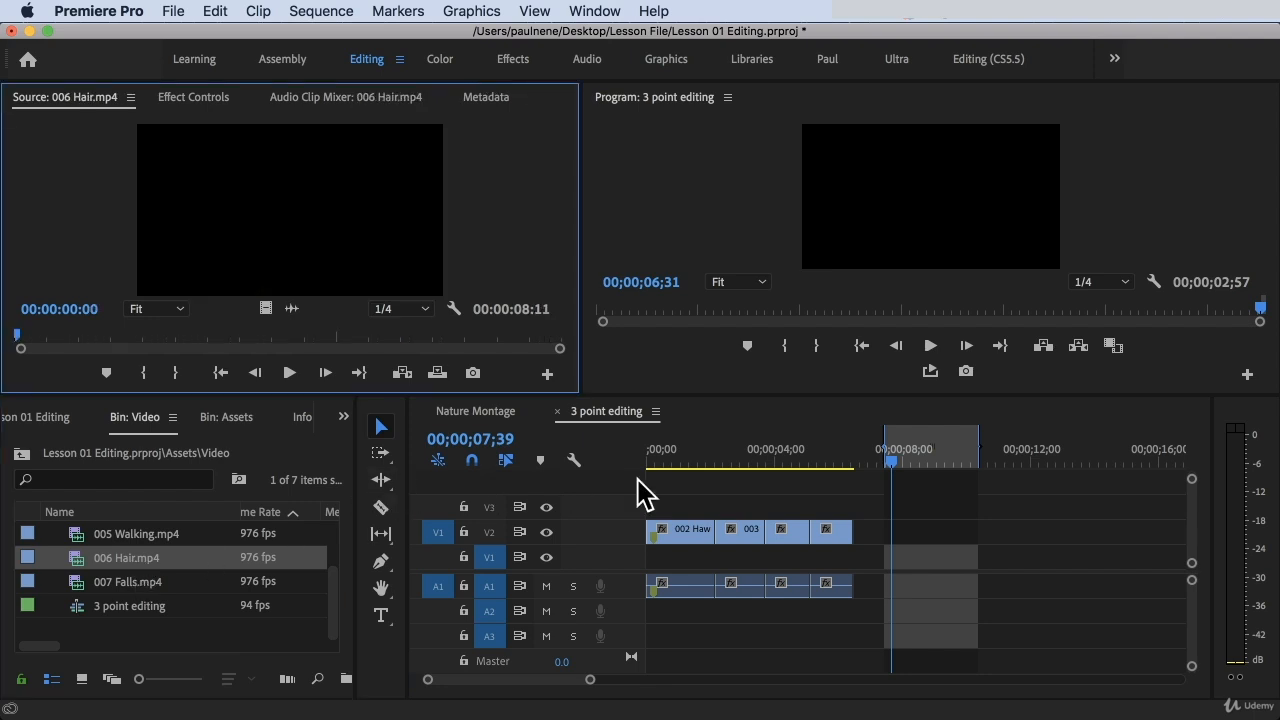
double_click(132, 535)
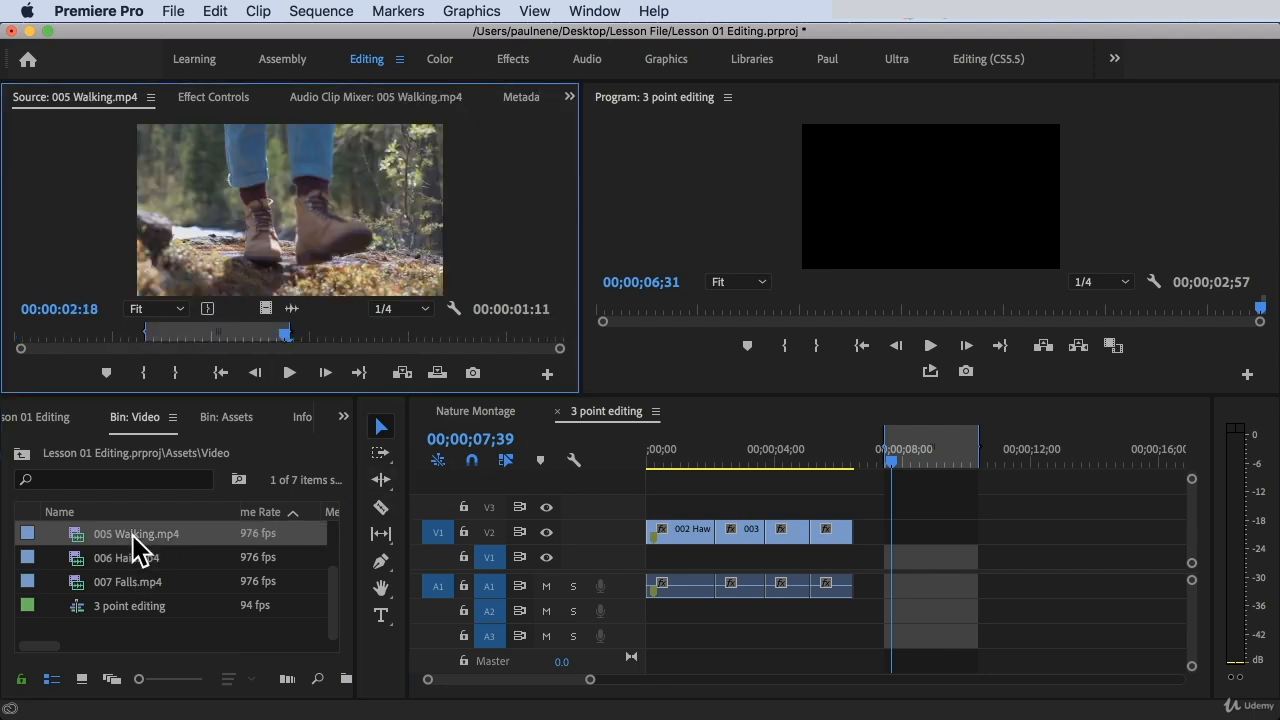
key("space")
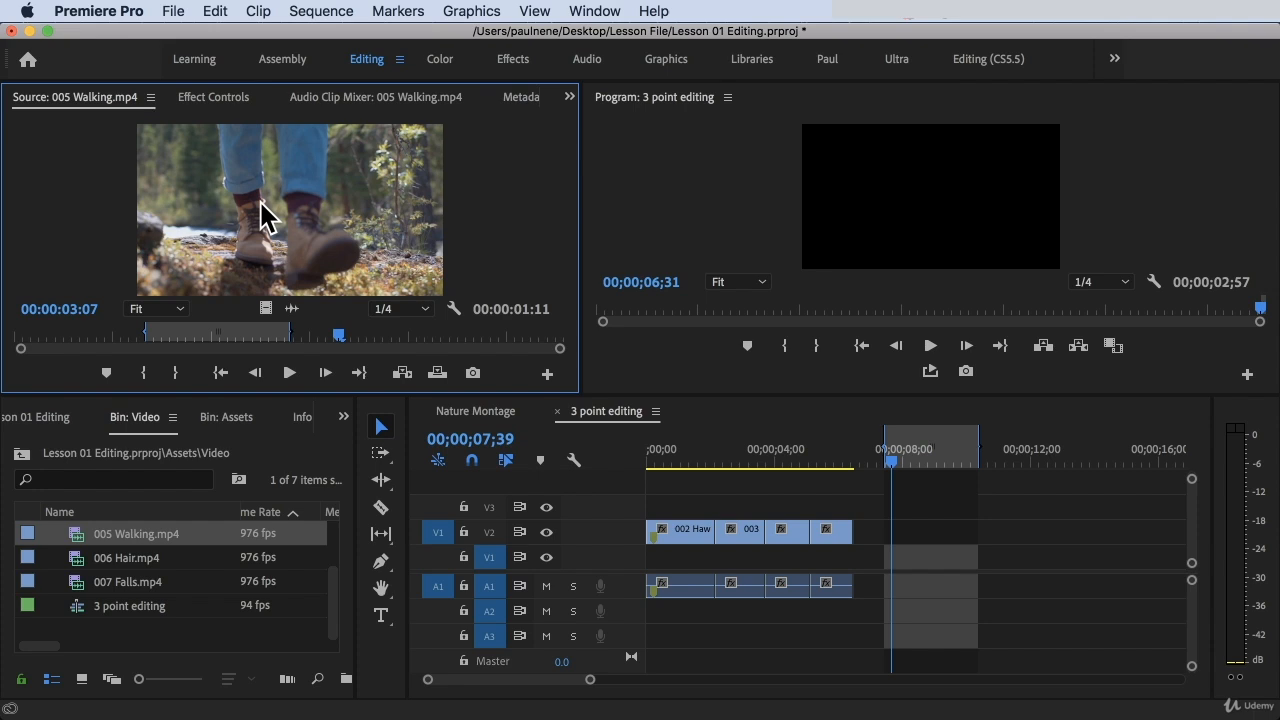
Overwrite the marked sequence range with 005 Walking.mp4, fitting it with Change Clip Speed (Fit to Fill)
key("period")
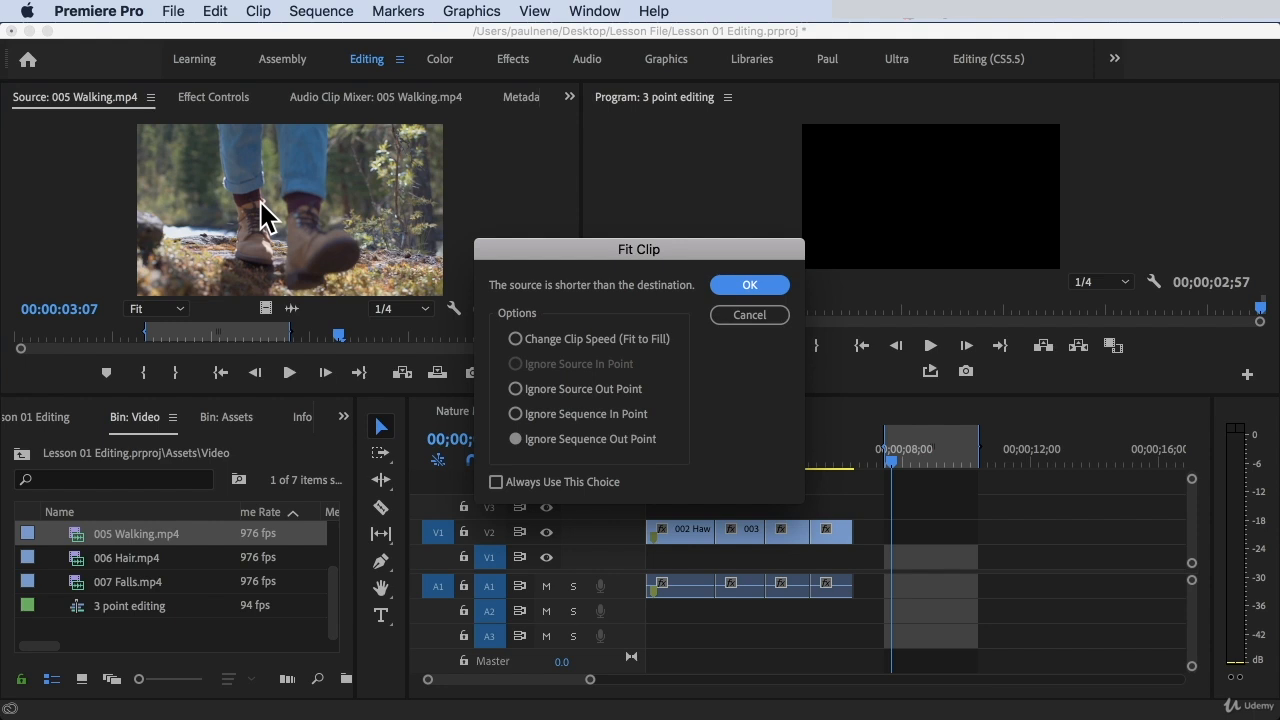
left_click_drag(598, 257, 576, 218)
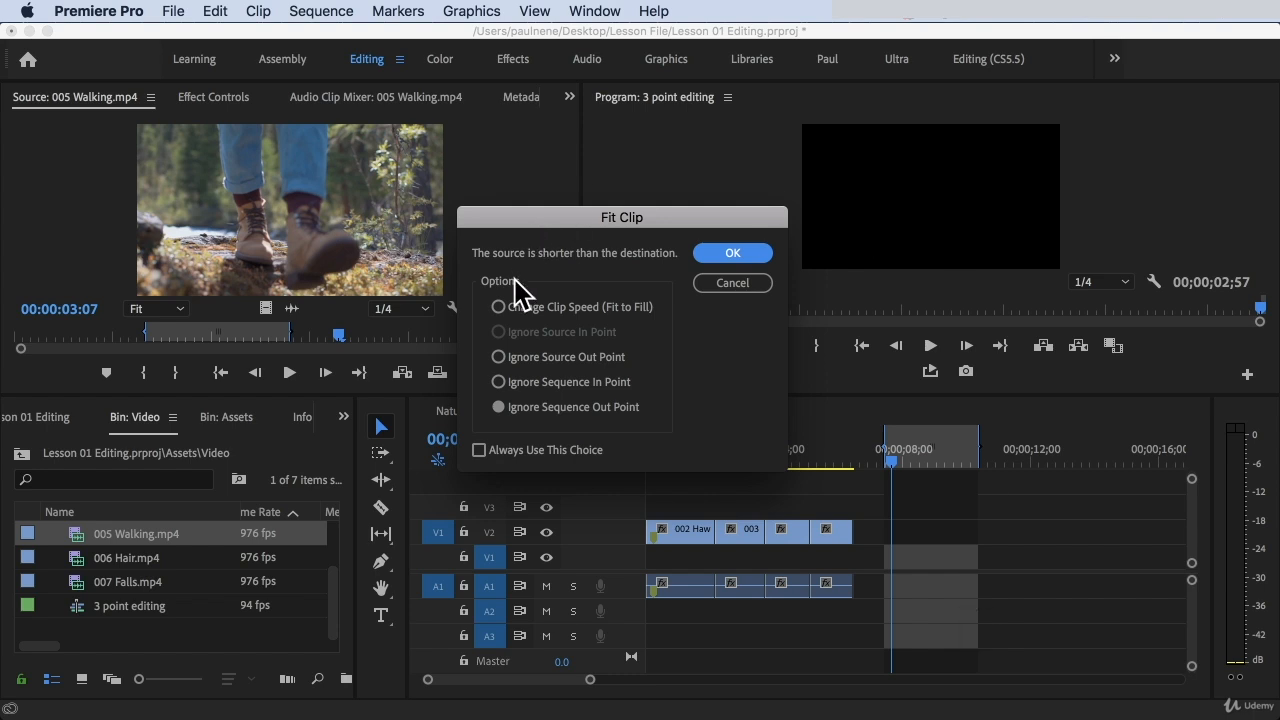
left_click(512, 307)
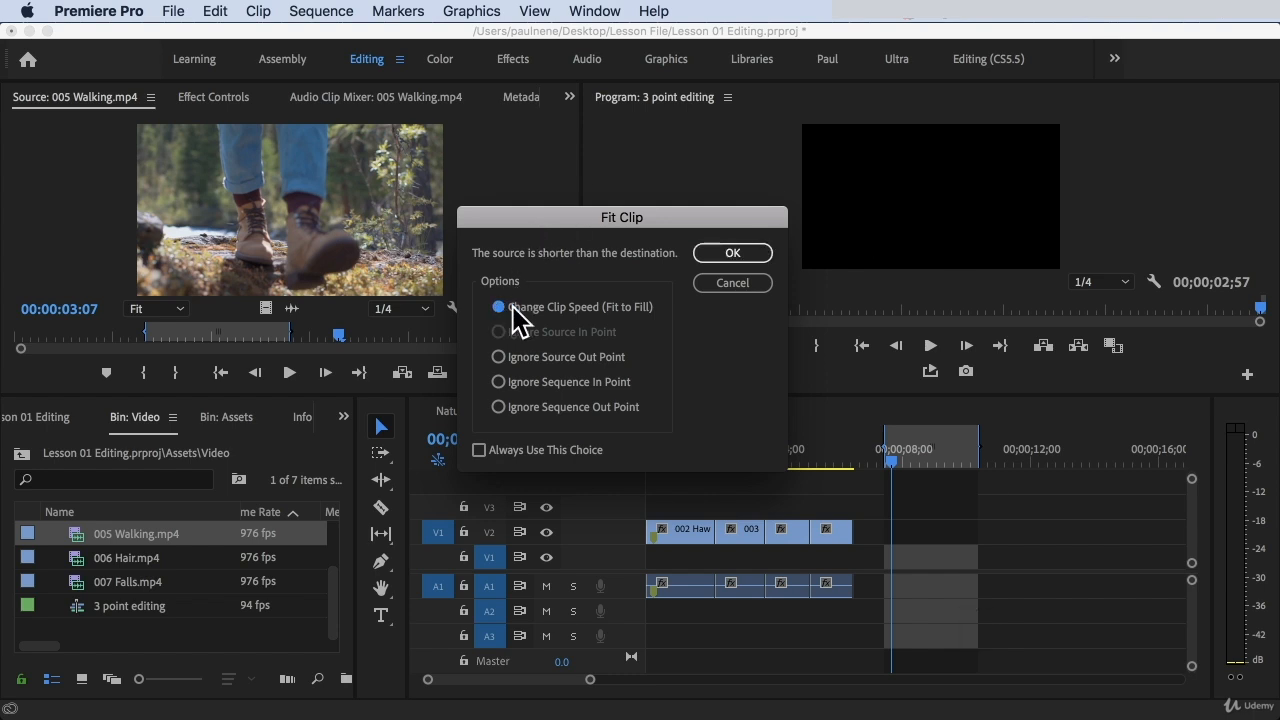
left_click(497, 360)
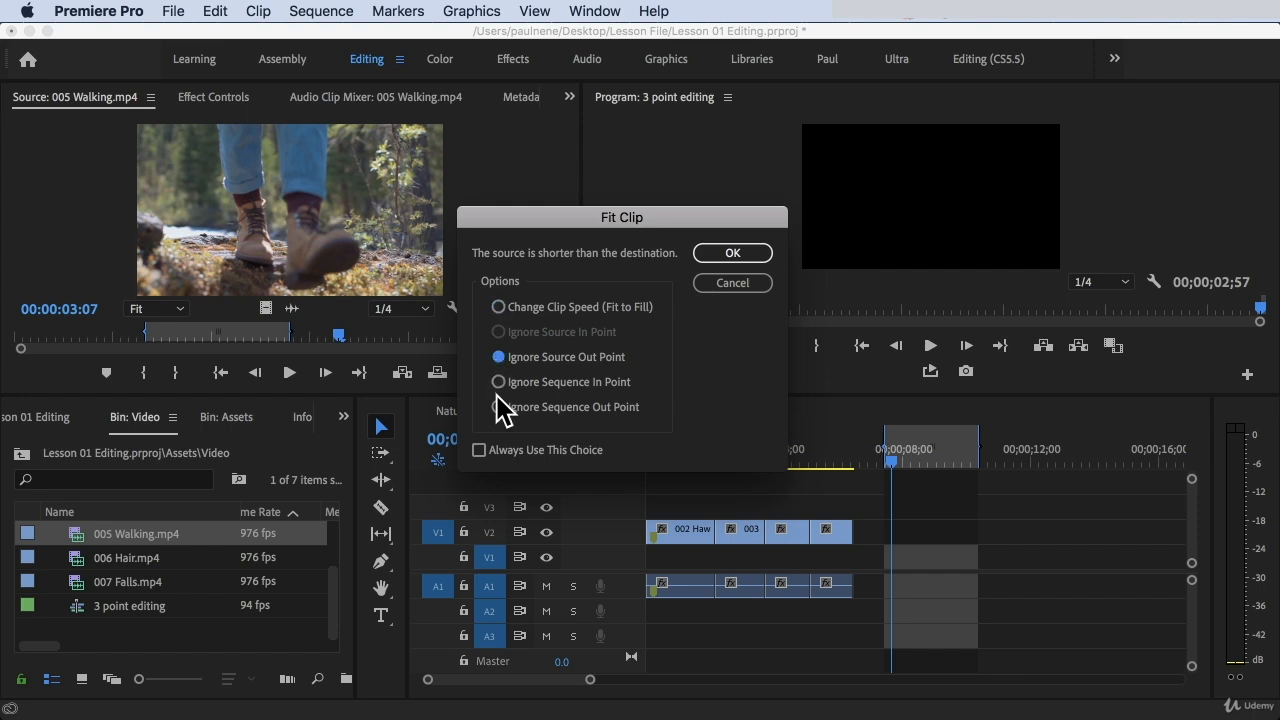
left_click(498, 383)
left_click(498, 407)
left_click(499, 309)
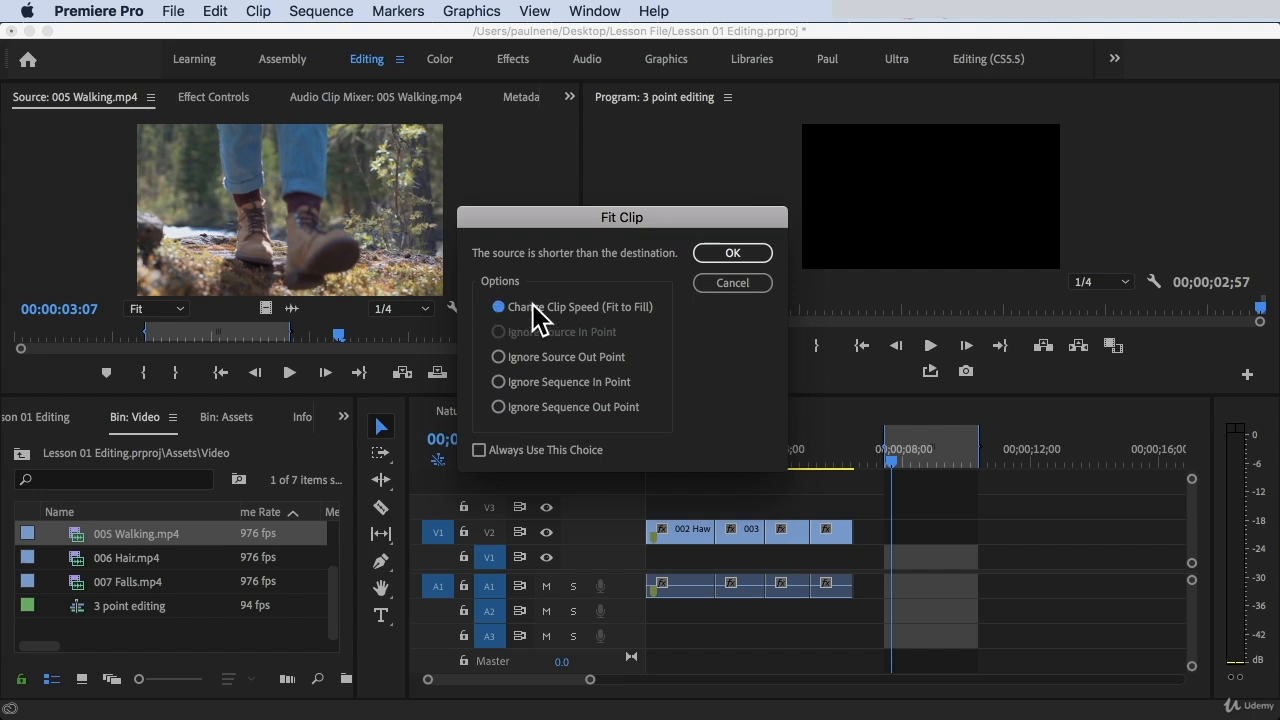
left_click(718, 254)
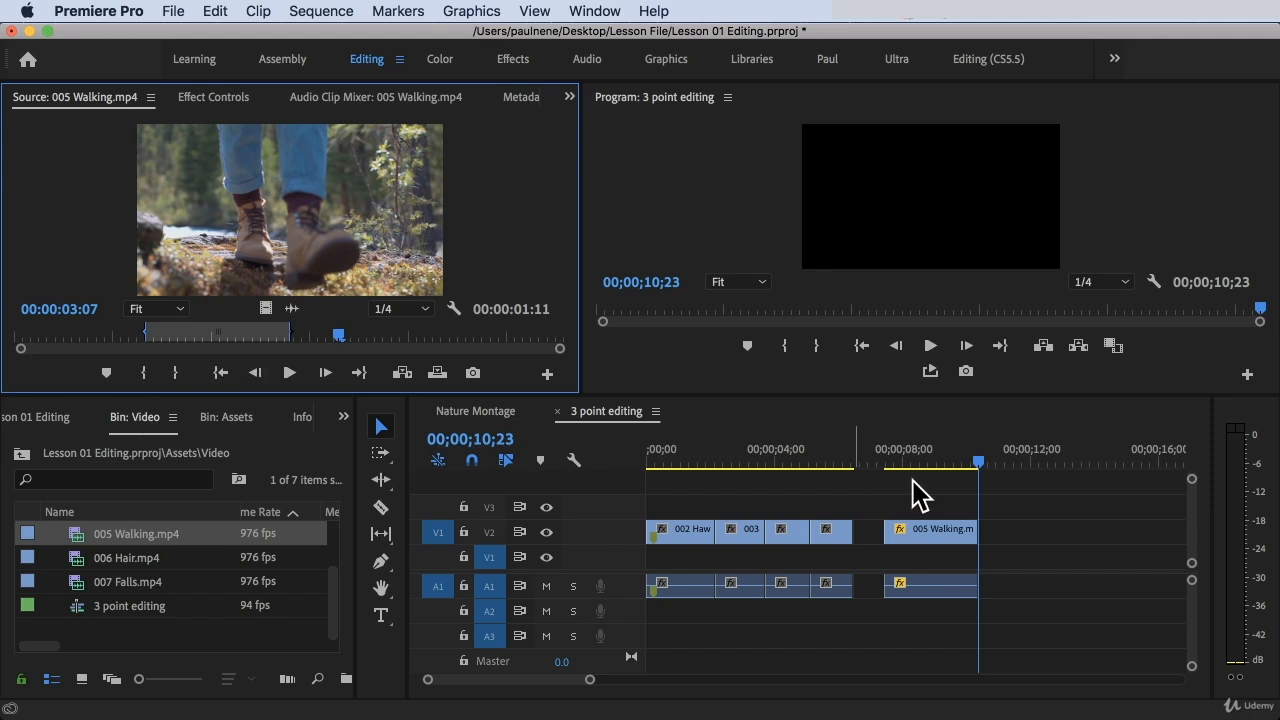
Play back the 005 Walking.mp4 clip placed after the gap in the sequence
left_click(876, 462)
key("space")
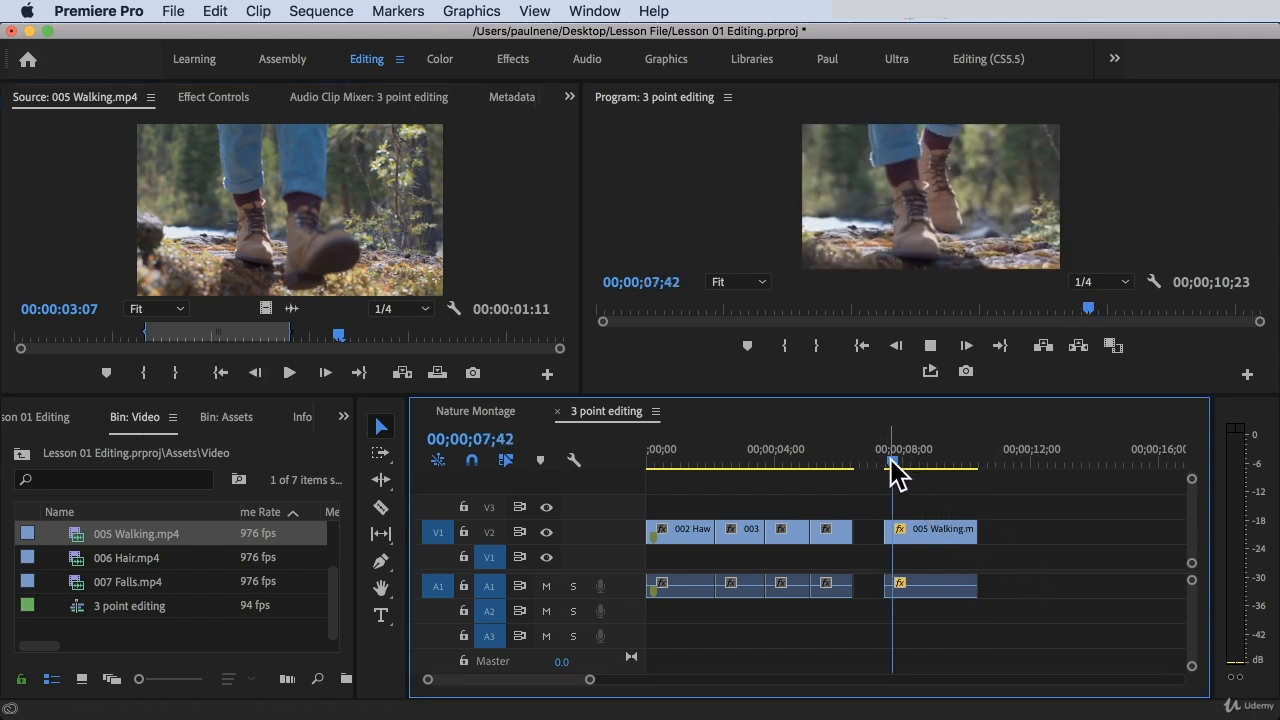
key("space")
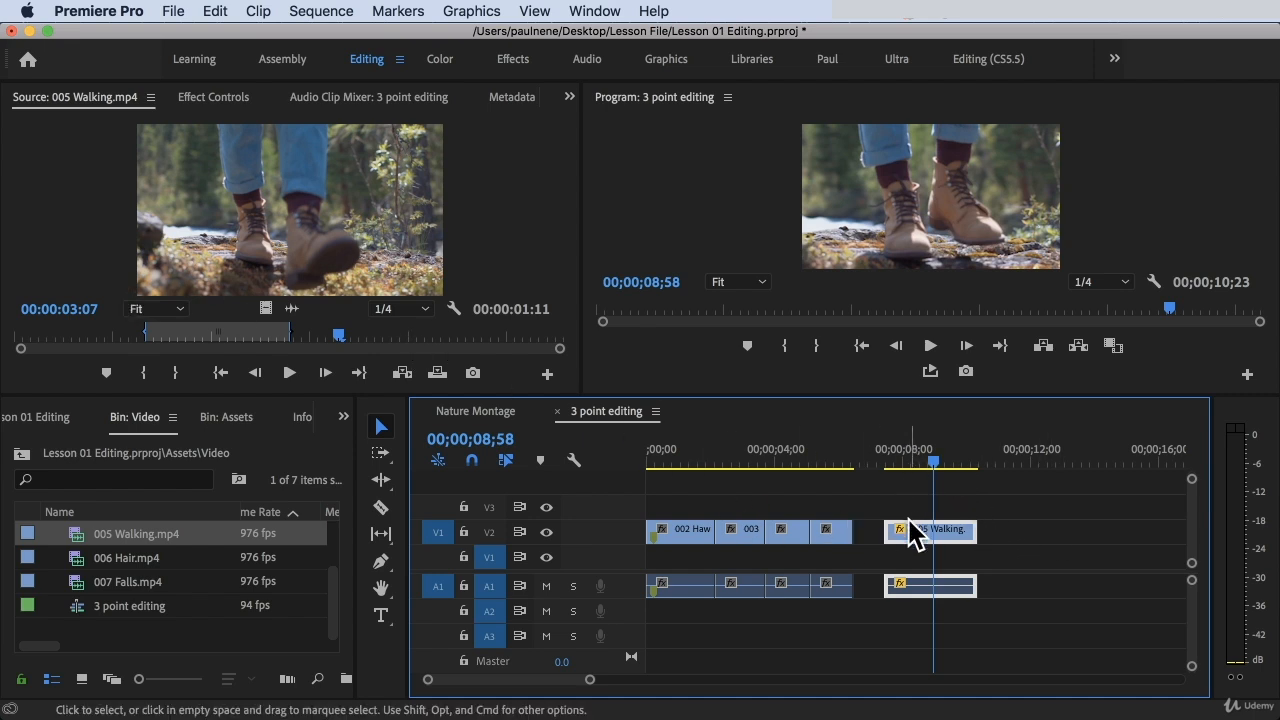
left_click_drag(925, 462, 917, 464)
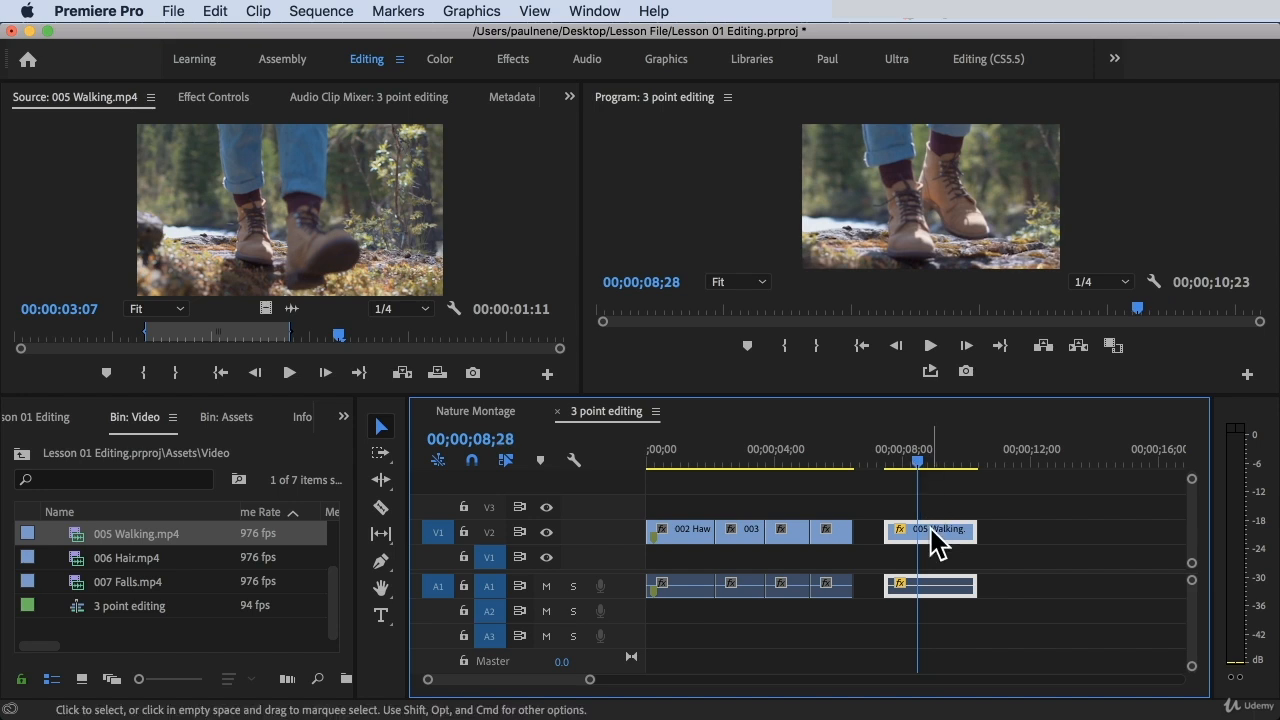
Check the speed and duration settings of the 005 Walking.mp4 clip in the sequence without changing them
right_click(930, 527)
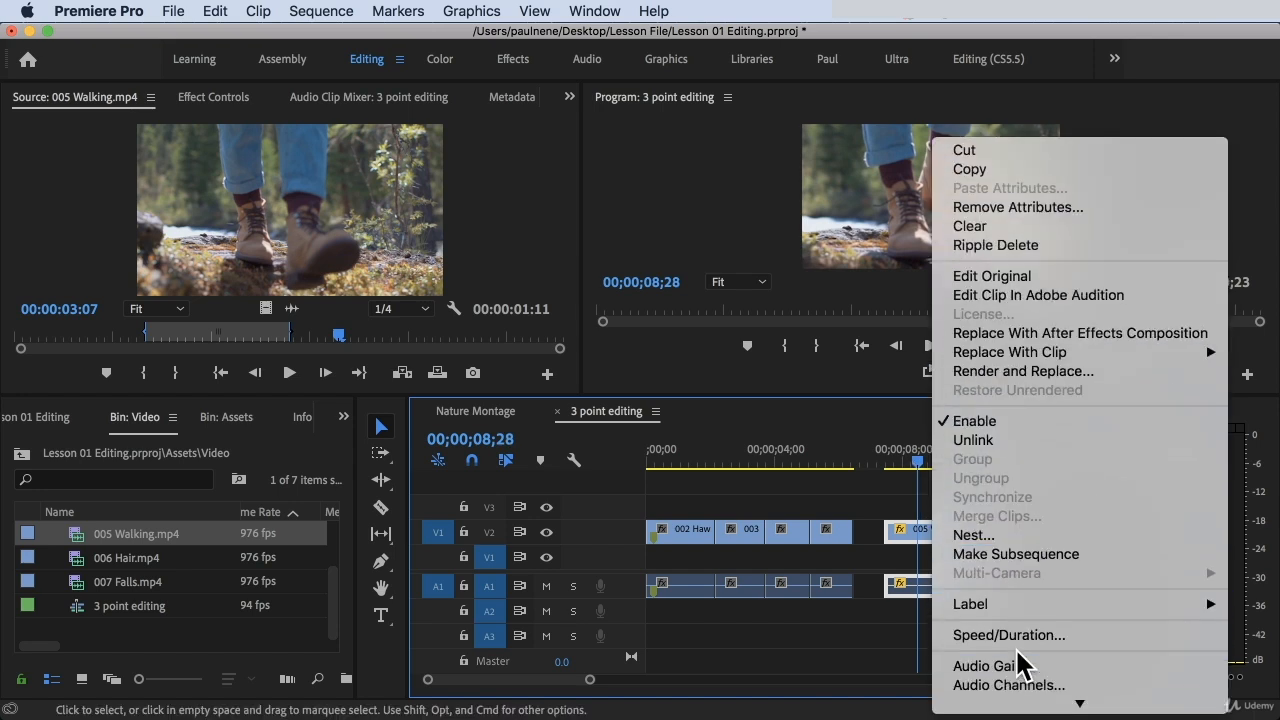
left_click(1010, 502)
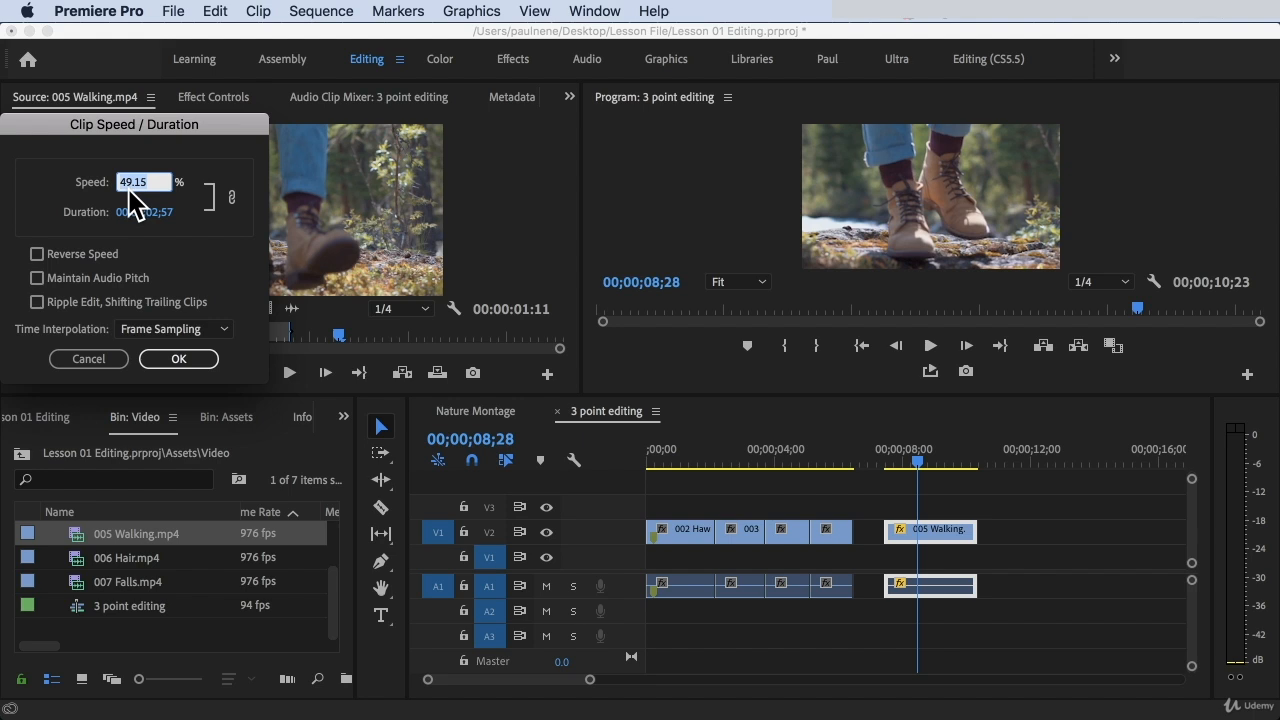
mouse_move(121, 133)
left_mouse_down()
mouse_move(473, 205)
mouse_move(633, 254)
left_mouse_up()
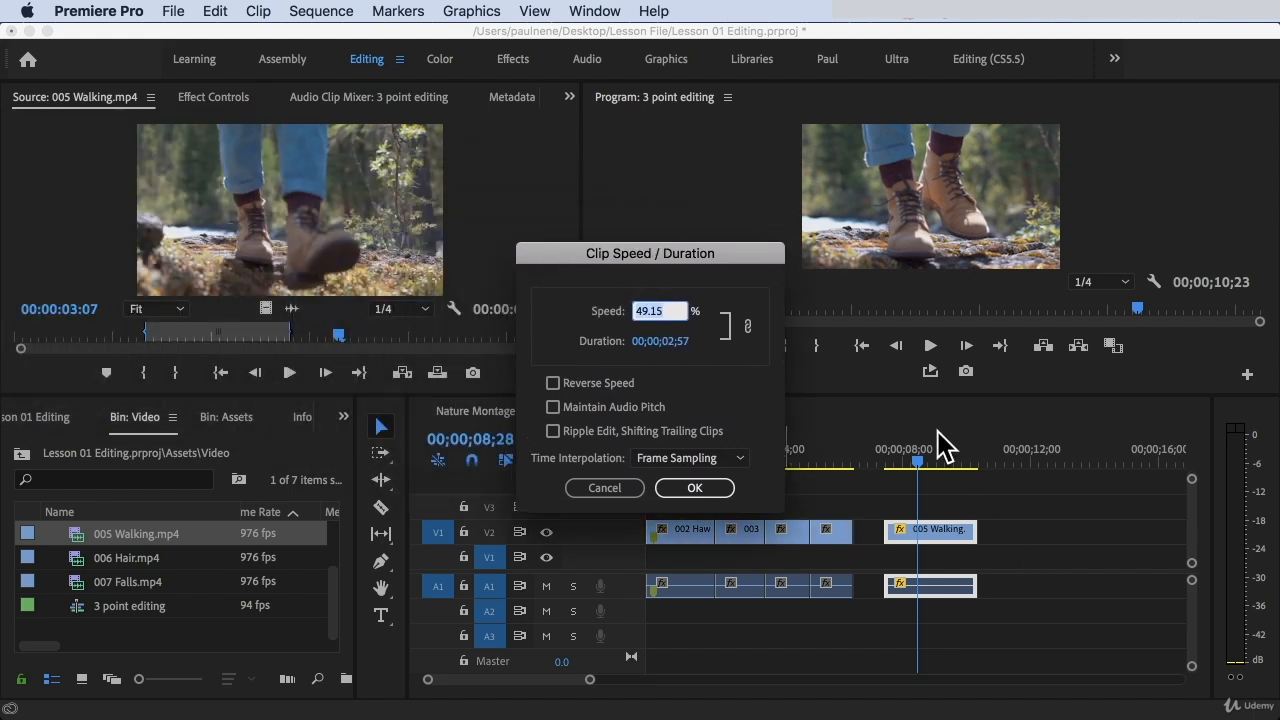
left_click(608, 490)
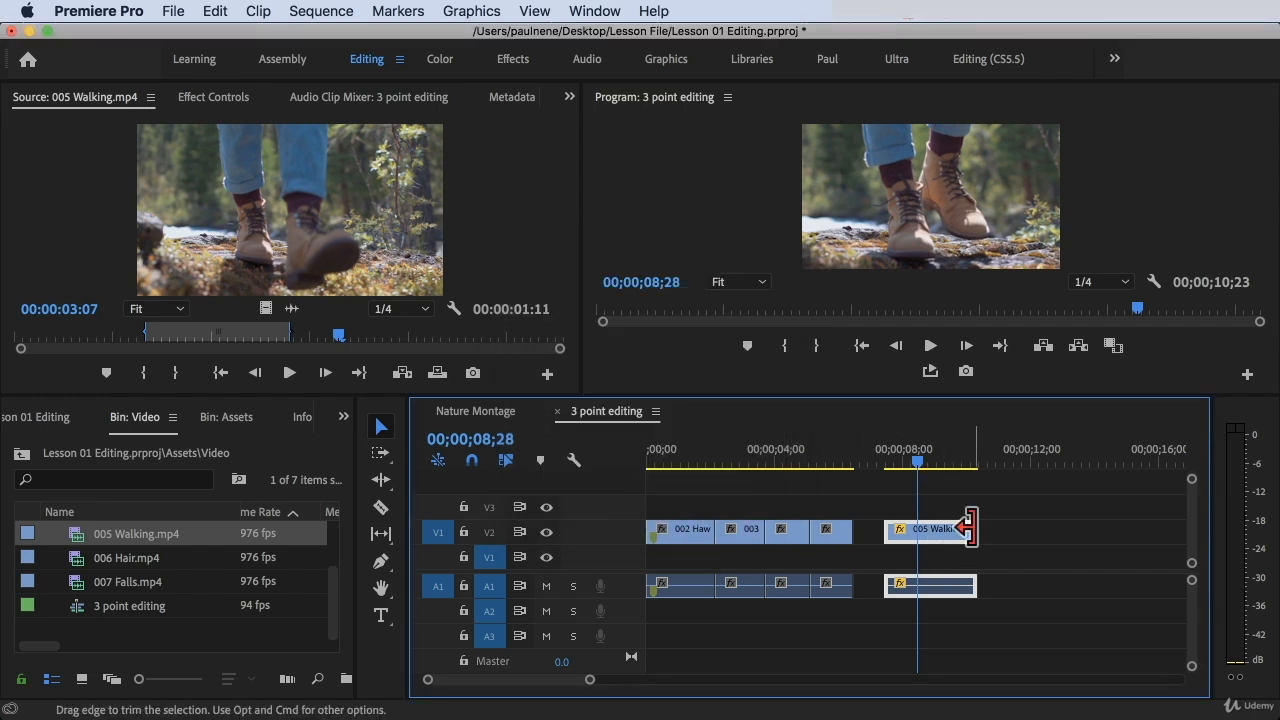
Undo the overwrite edit of 005 Walking.mp4 and clear the sequence's In and Out points
key("super+z")
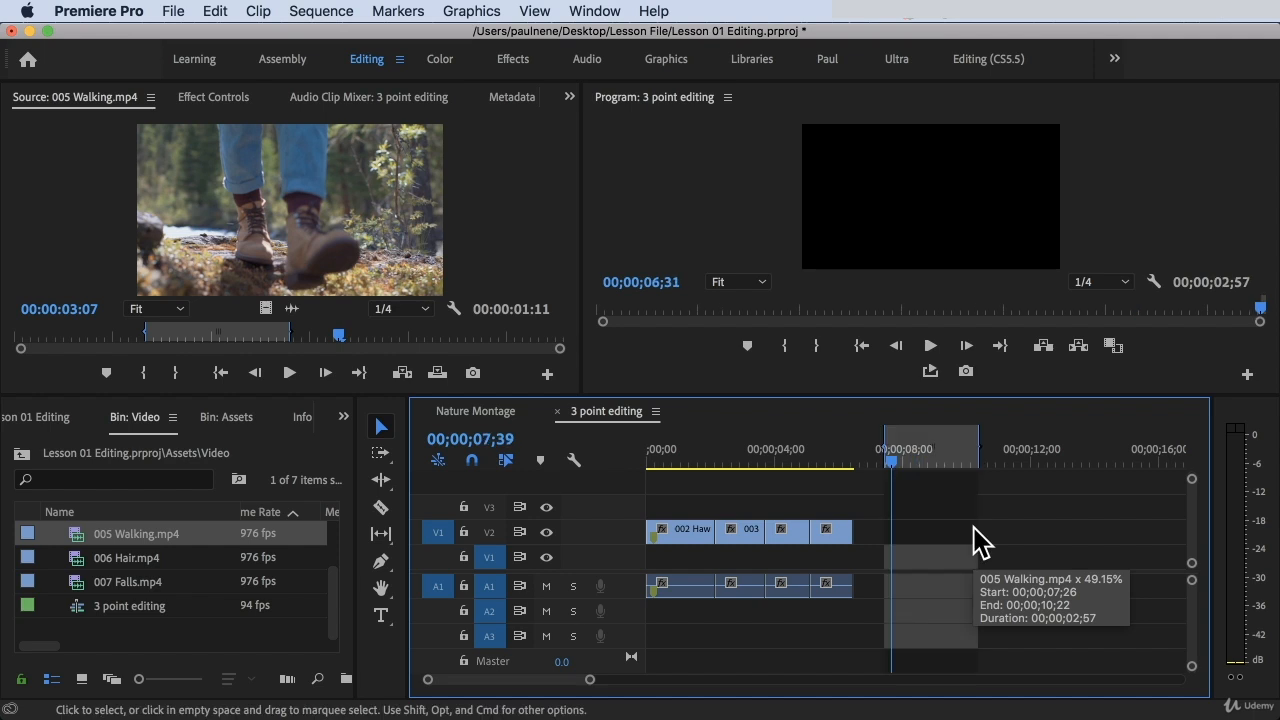
key("alt+o")
key("alt+i")
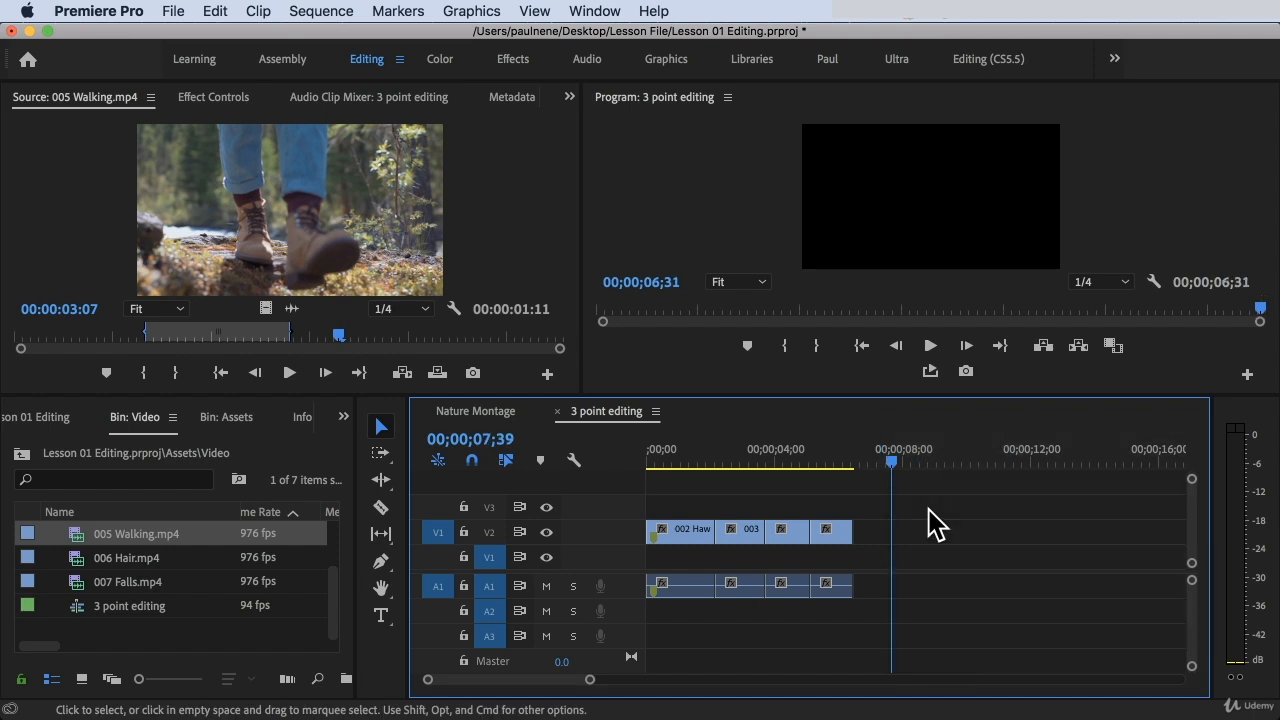
Mark a 00;00;02;27 range after the last clip and try inserting 005 Walking.mp4 with Ignore Source In Point
mouse_move(892, 462)
left_mouse_down()
mouse_move(860, 455)
mouse_move(941, 462)
mouse_move(868, 462)
left_mouse_up()
key("i")
key("o")
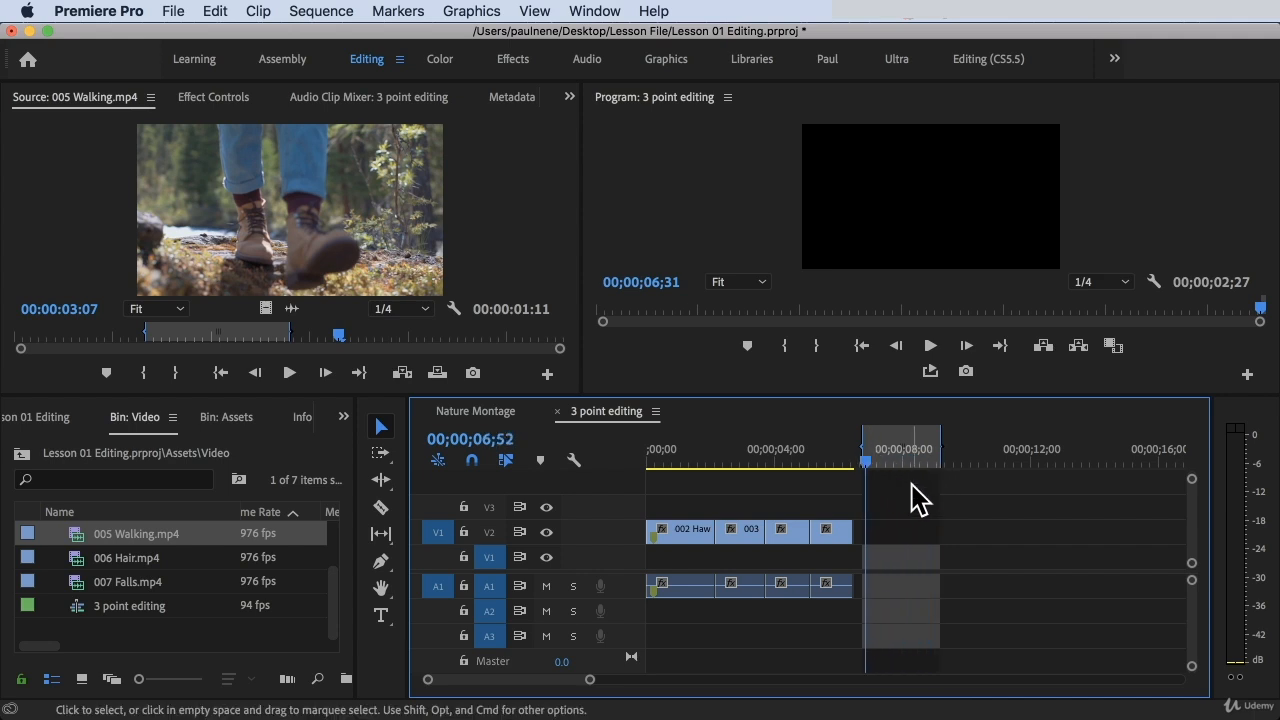
left_click(257, 206)
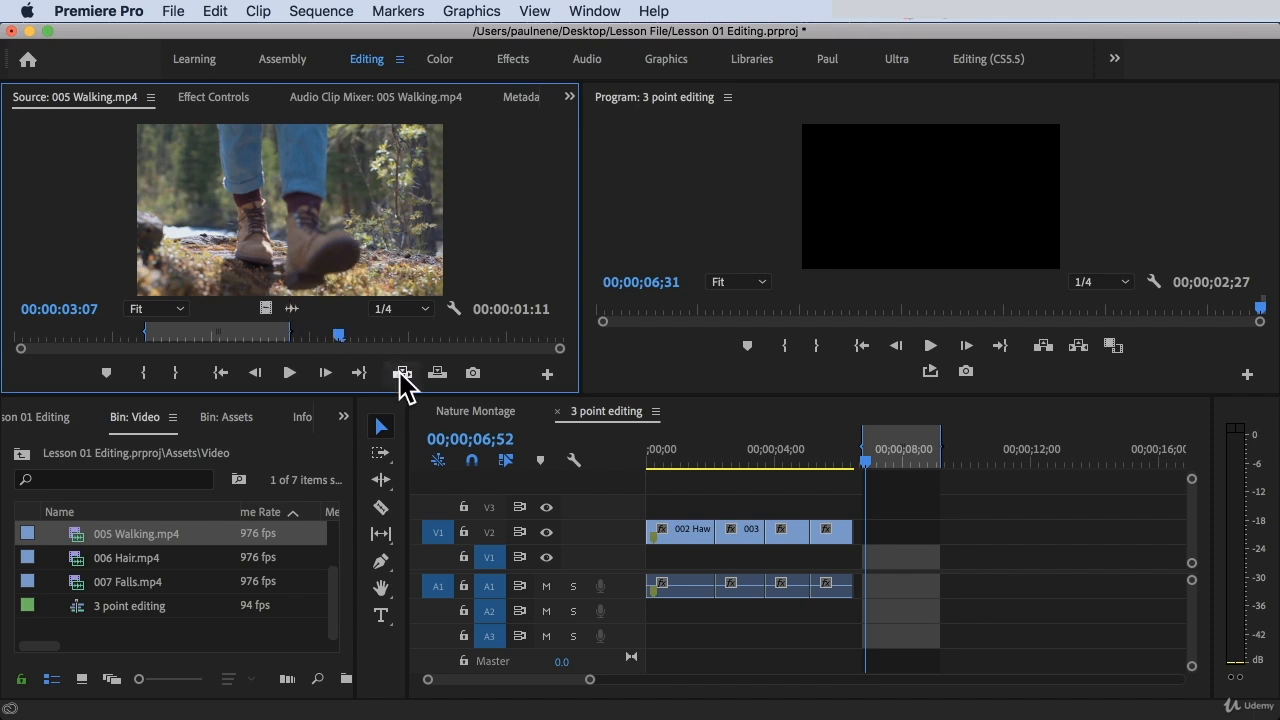
left_click(403, 374)
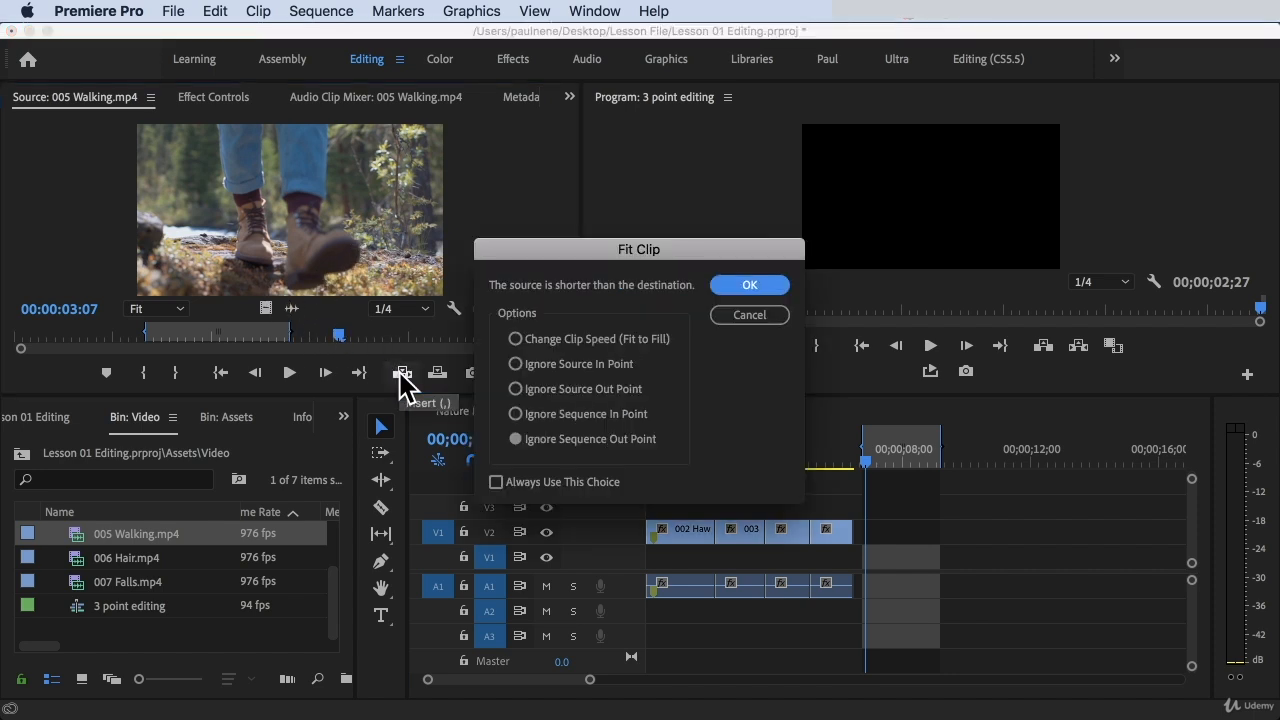
left_click(515, 364)
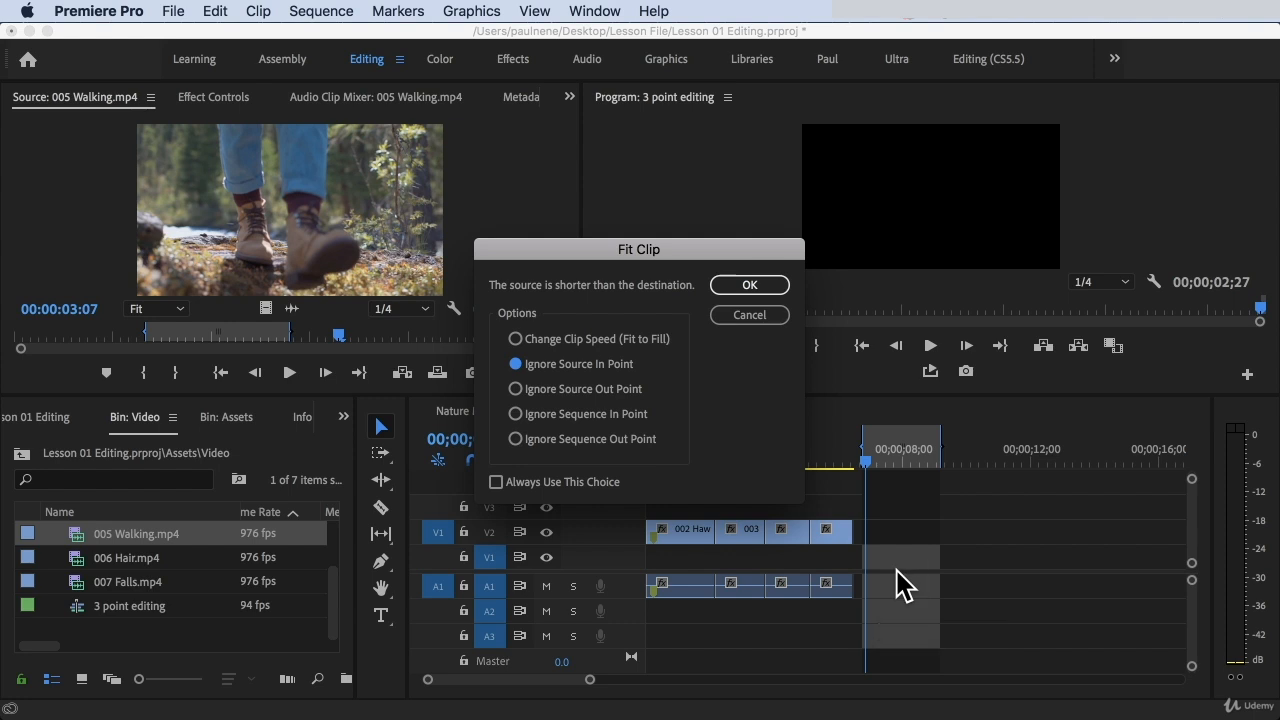
left_click(754, 320)
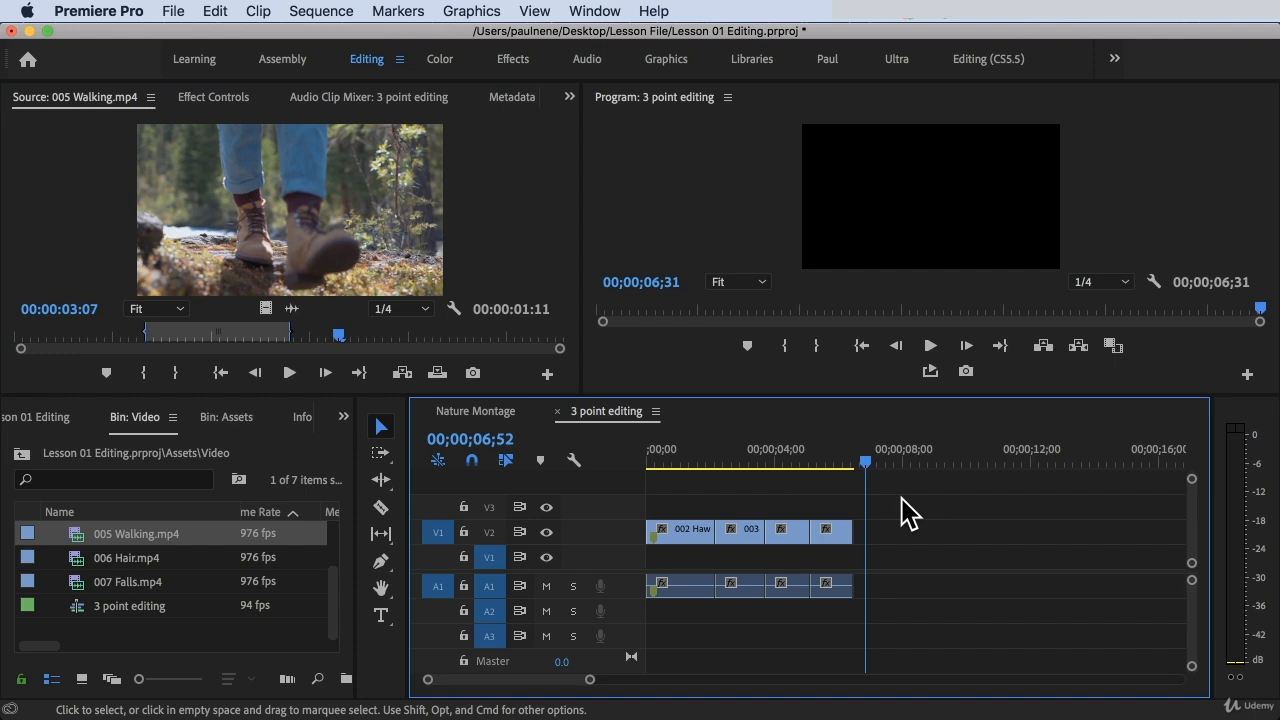
Delete all clips from the 3 point editing sequence and mark a range from its start to 00;00;02;05
left_click_drag(916, 614, 591, 457)
key("Delete")
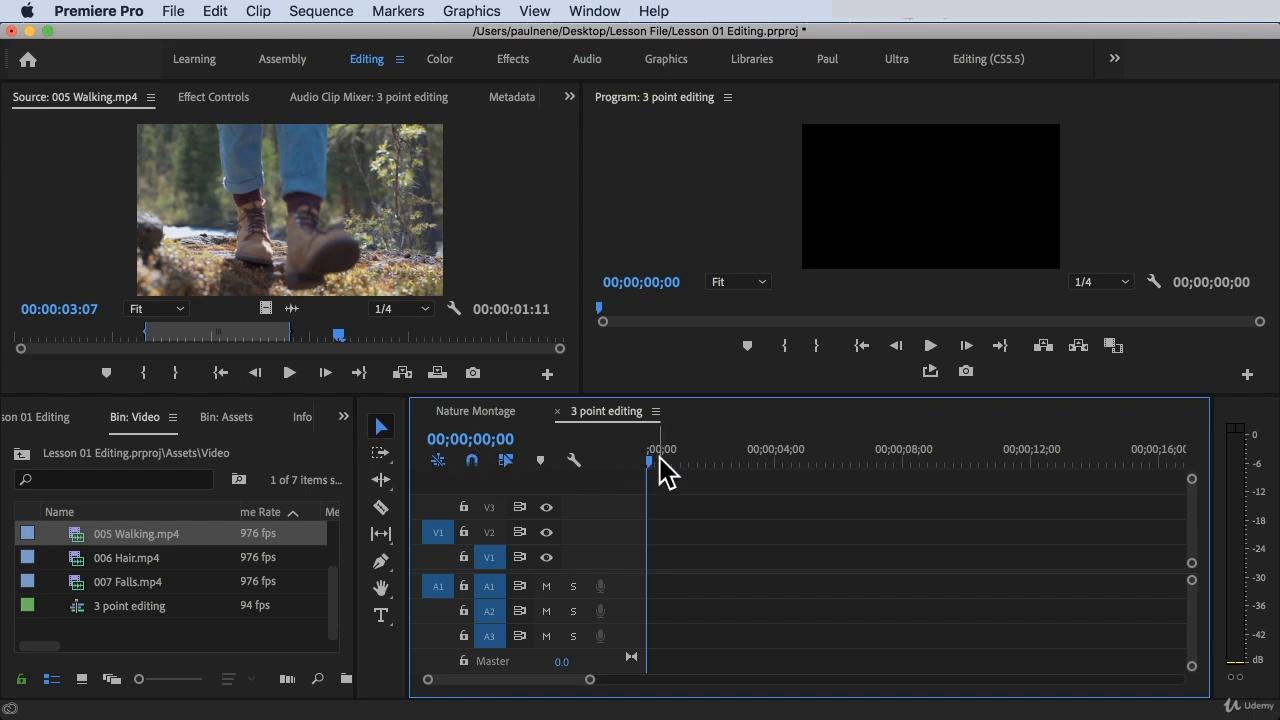
left_click_drag(651, 463, 716, 463)
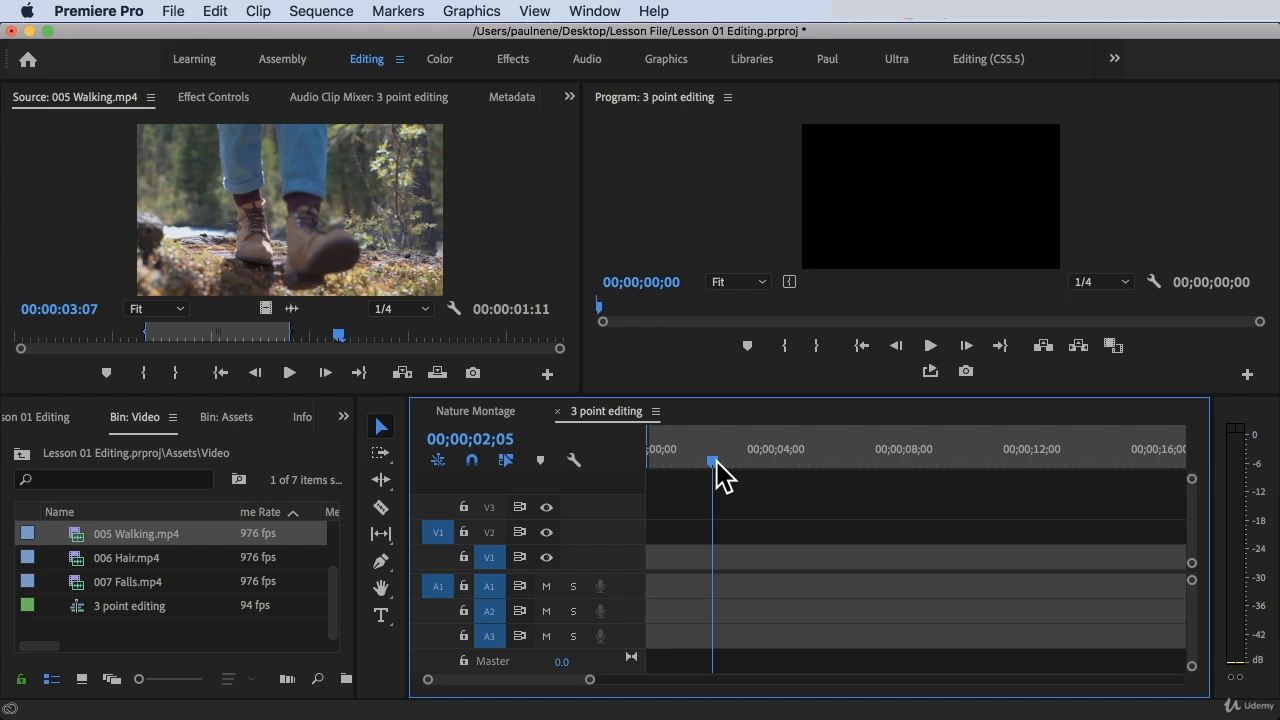
key("o")
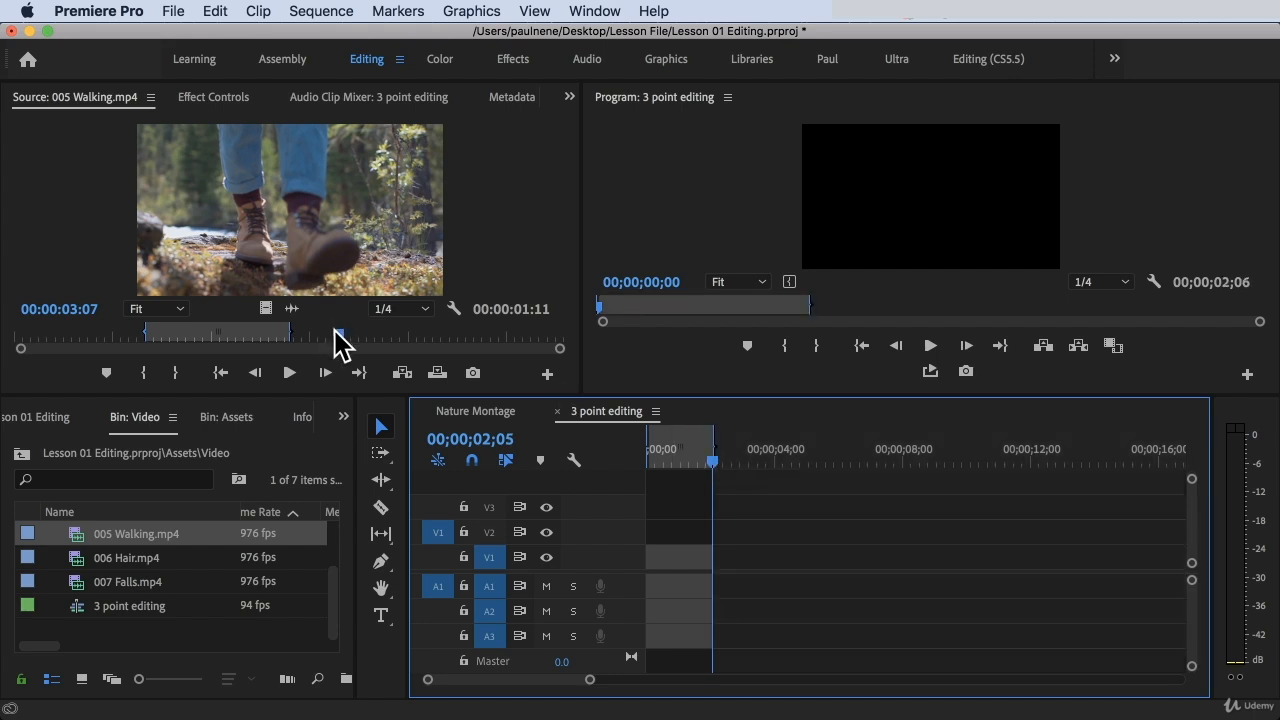
Mark the source range of 005 Walking.mp4 from the clip's start to 00:00:03:07
left_click_drag(166, 334, 118, 336)
key("i")
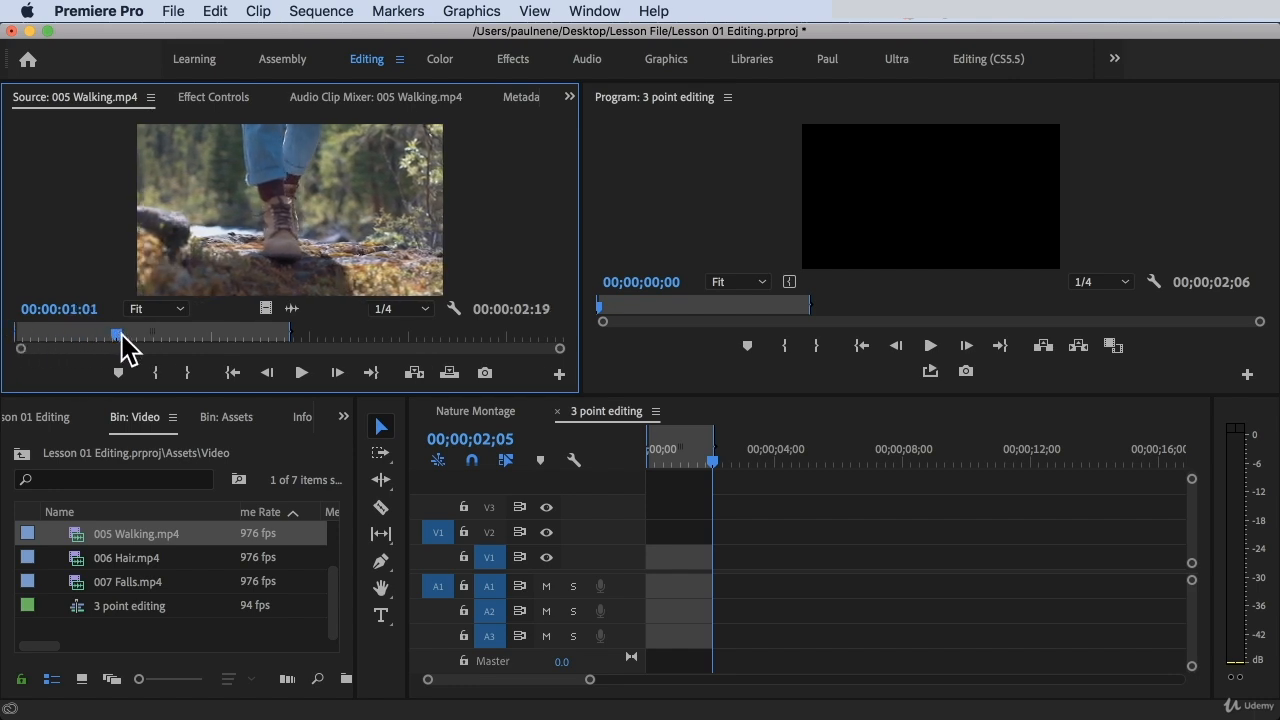
key("o")
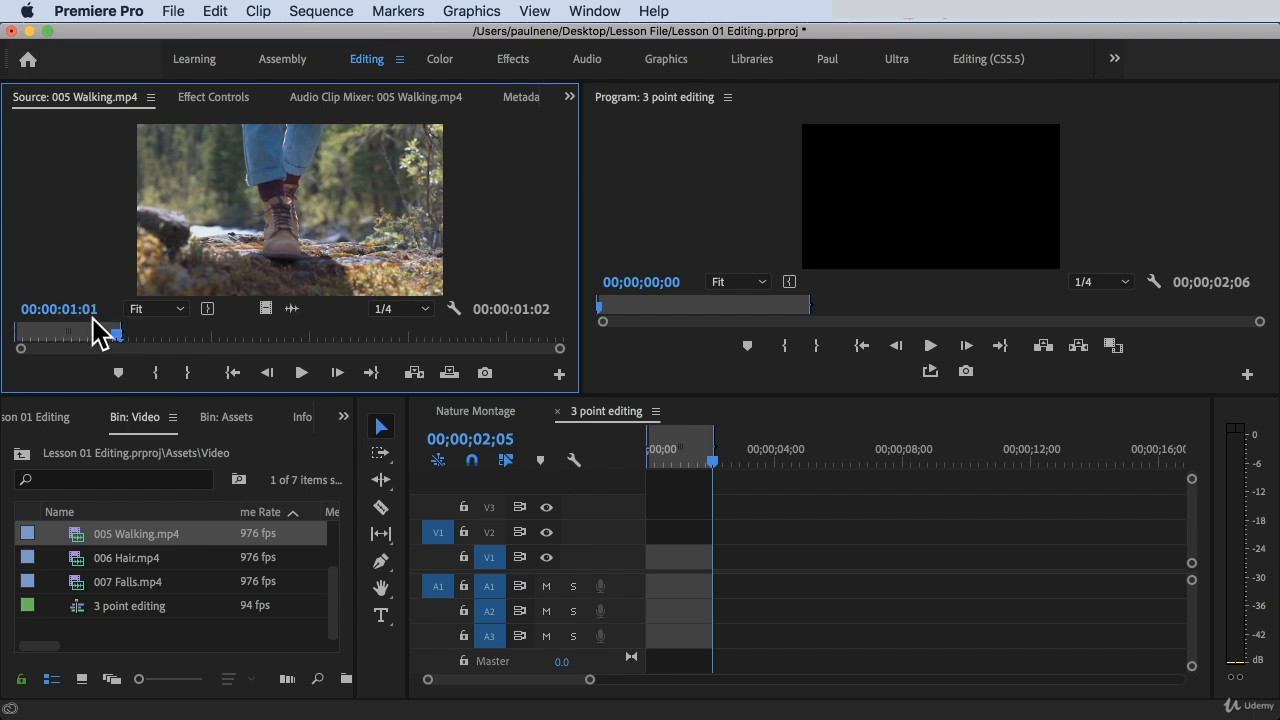
left_click_drag(122, 337, 338, 337)
key("o")
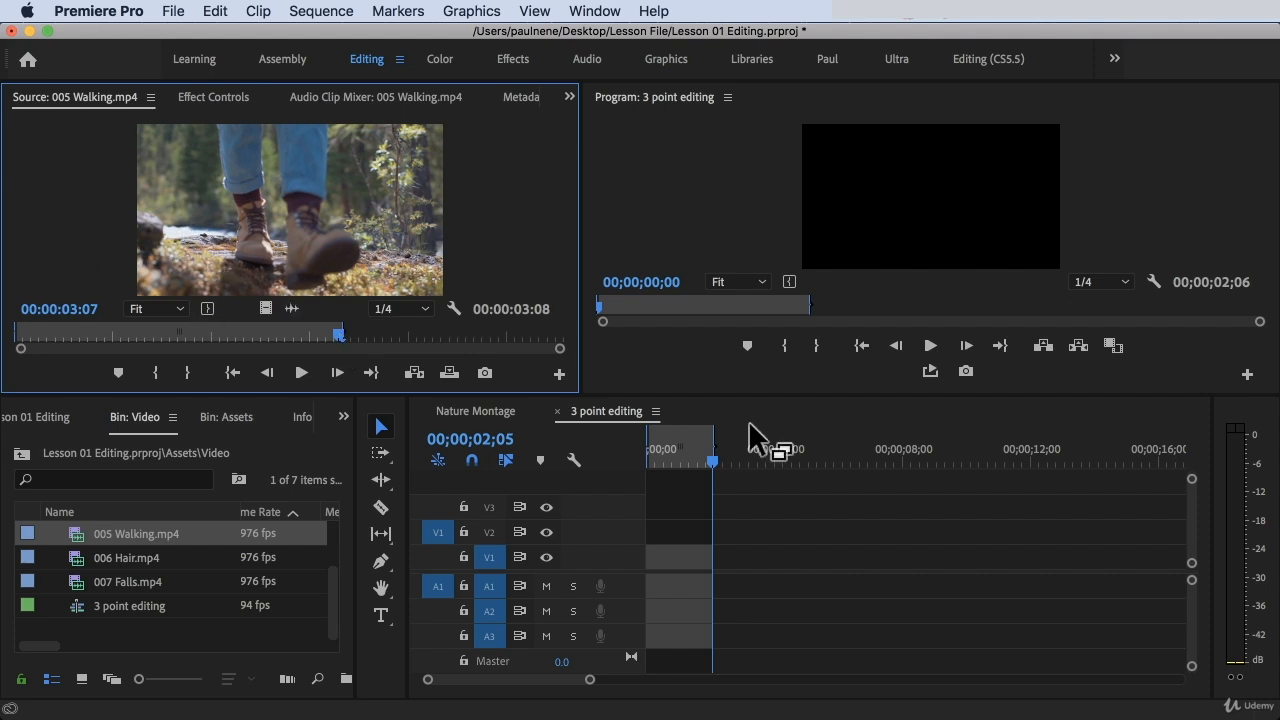
Insert the marked 005 Walking.mp4 range into the sequence's marked range using Change Clip Speed (Fit to Fill)
left_click(679, 457)
left_click_drag(675, 457, 725, 479)
left_click_drag(340, 336, 20, 340)
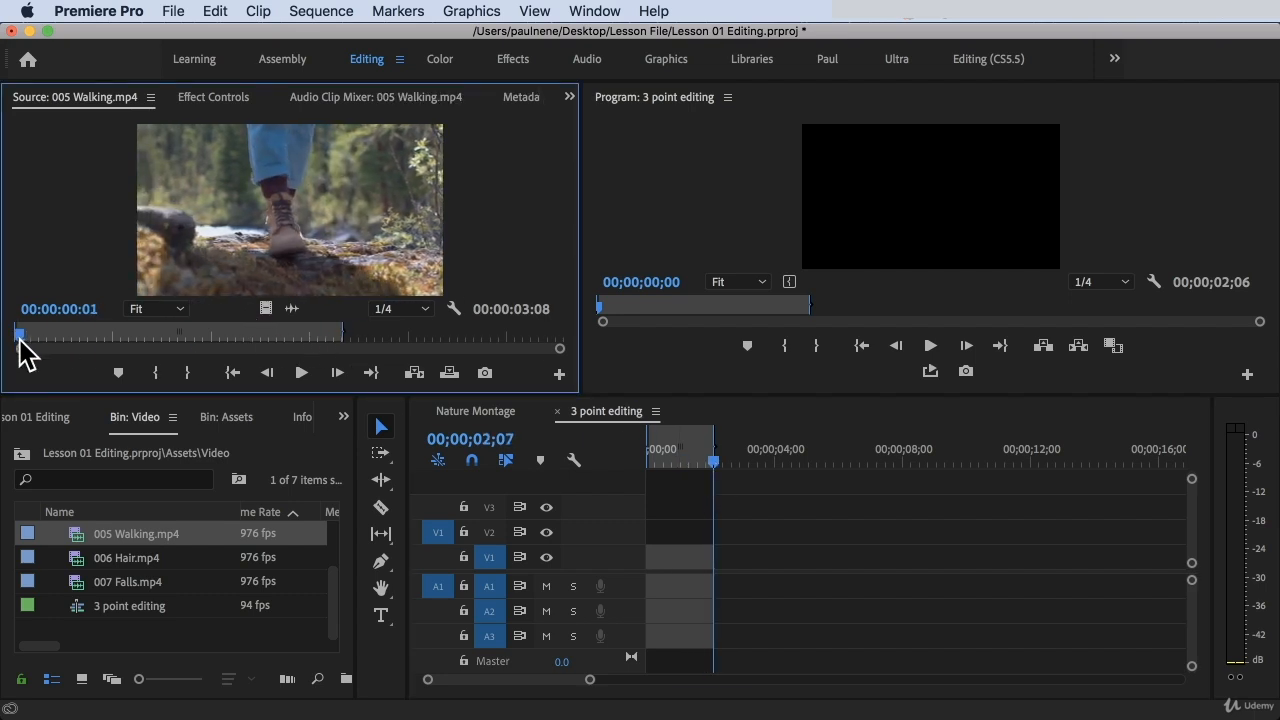
left_click_drag(20, 340, 341, 351)
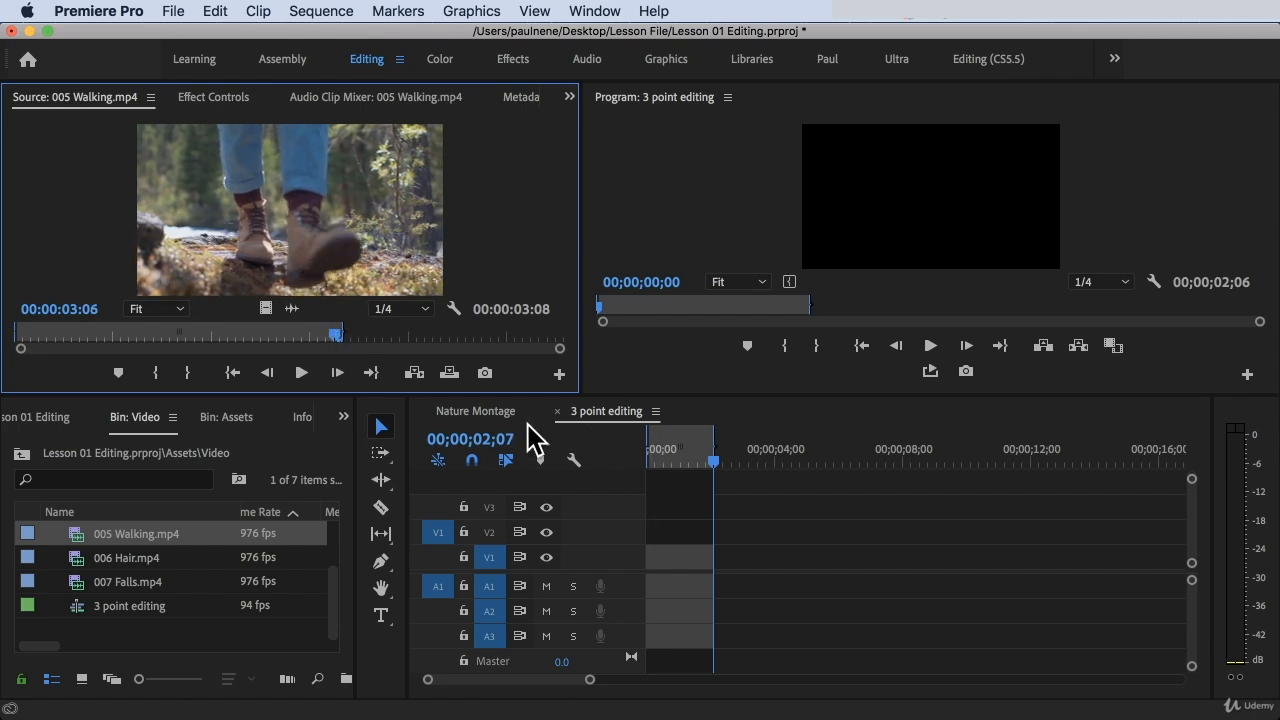
left_click(414, 374)
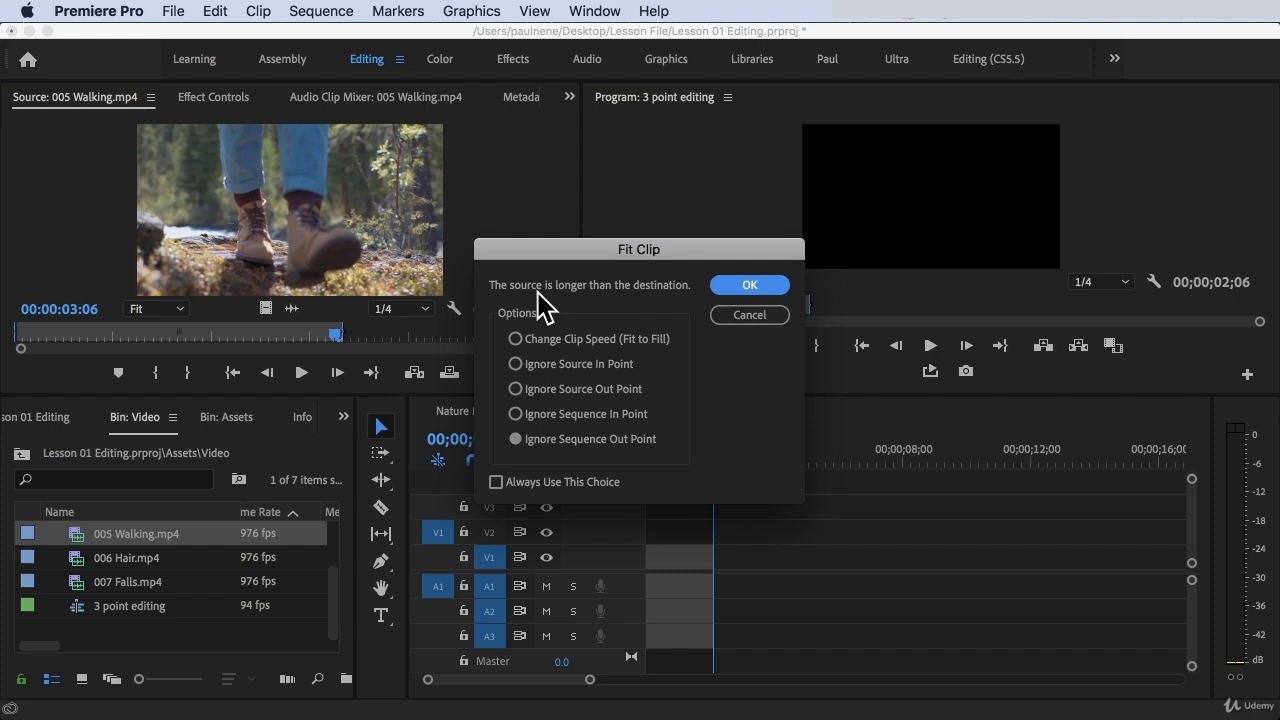
left_click(513, 339)
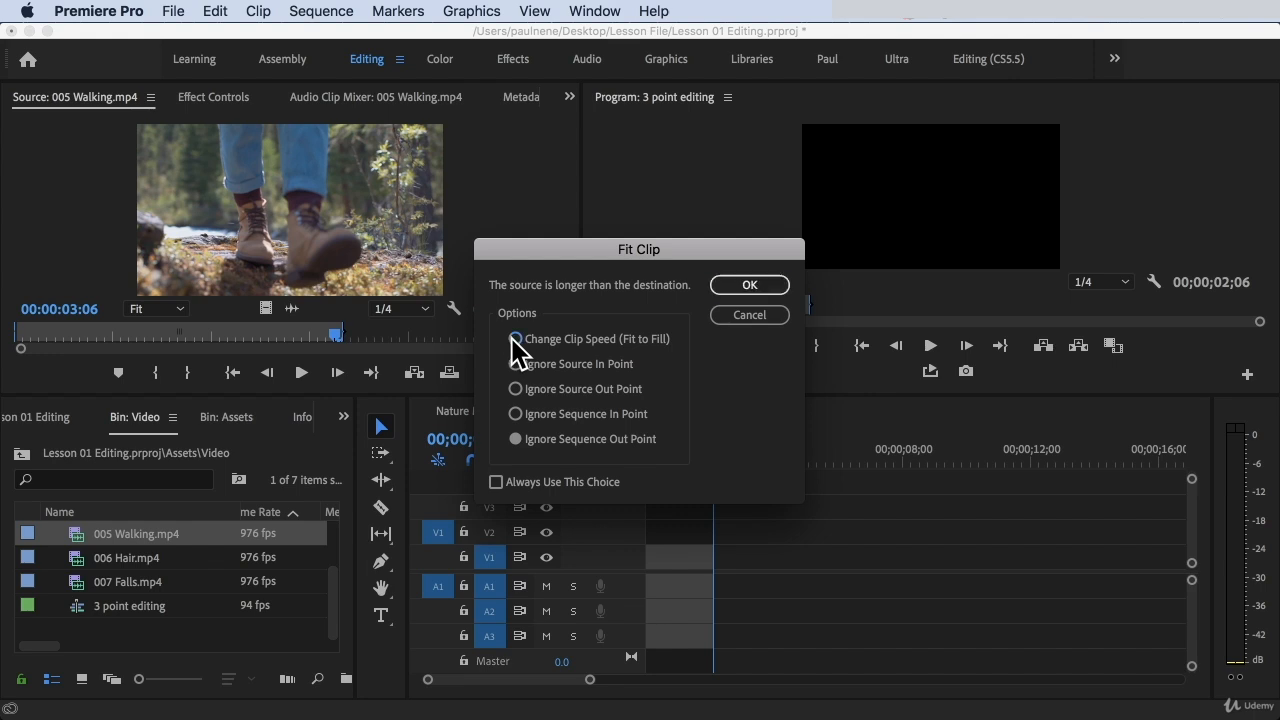
left_click(741, 286)
Play the inserted 005 Walking.mp4 clip from the sequence start and inspect its Clip Speed / Duration settings
left_click_drag(714, 462, 629, 465)
key("space")
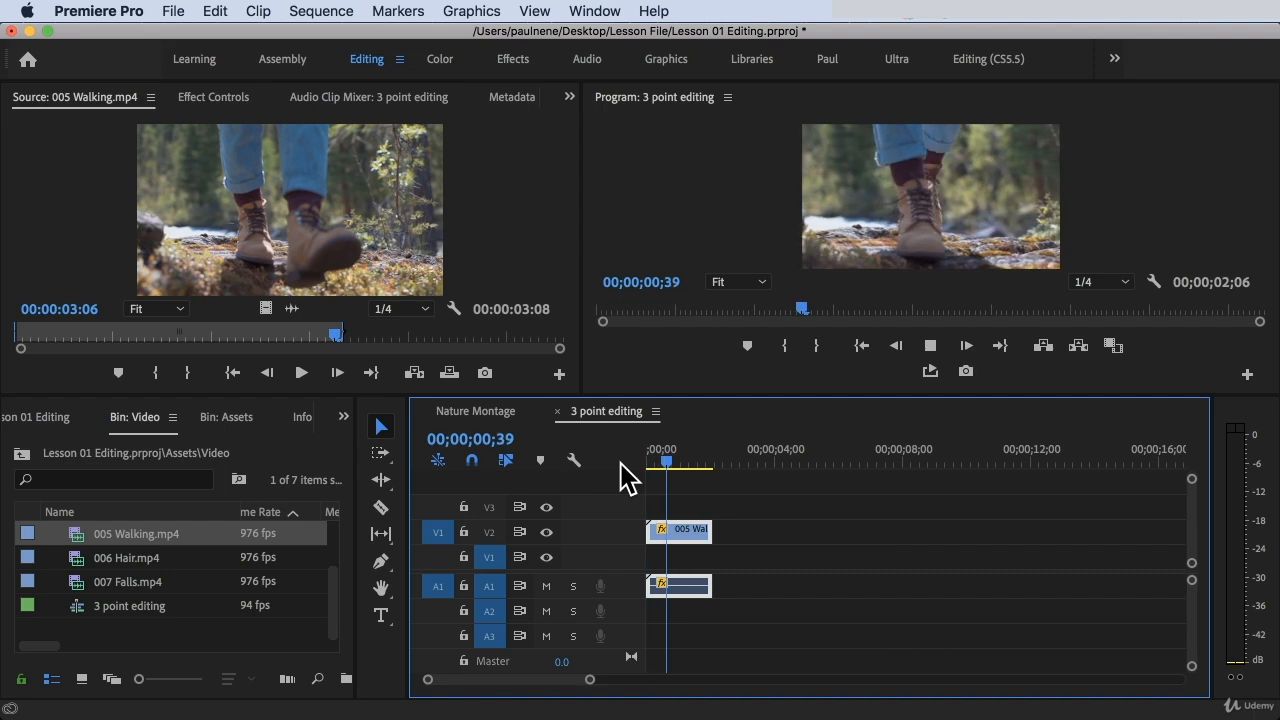
key("space")
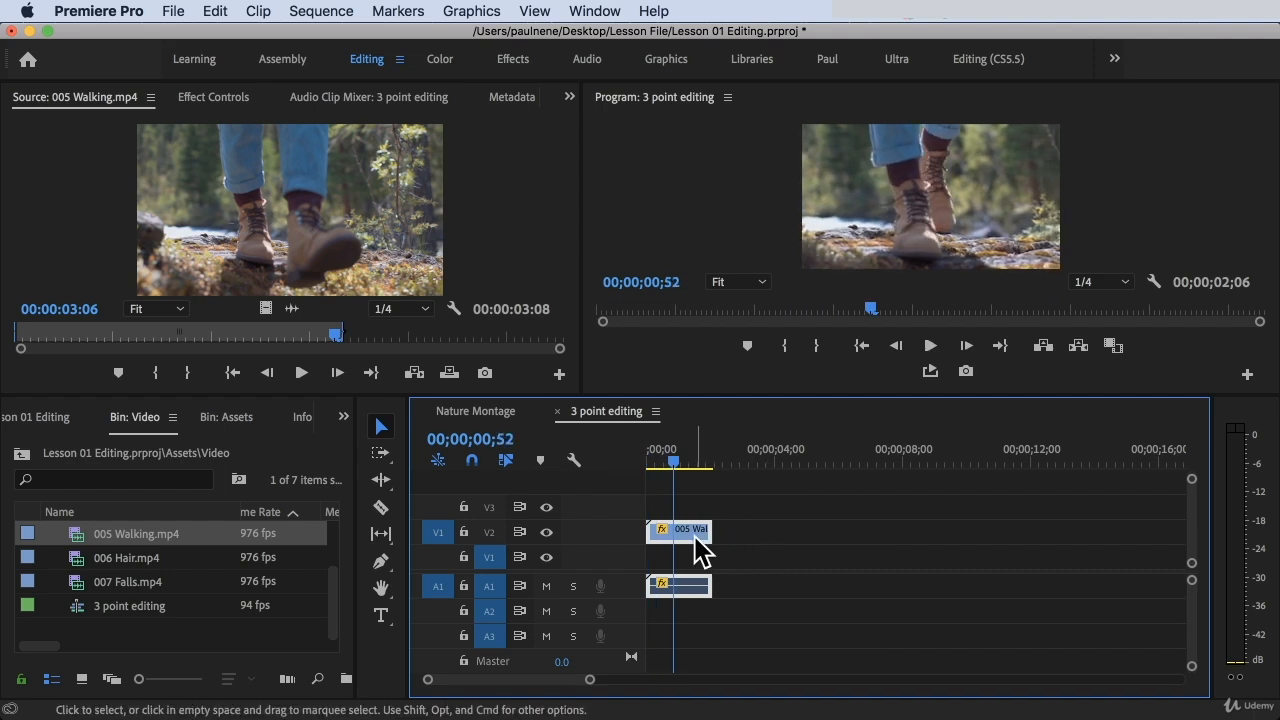
key("super+r")
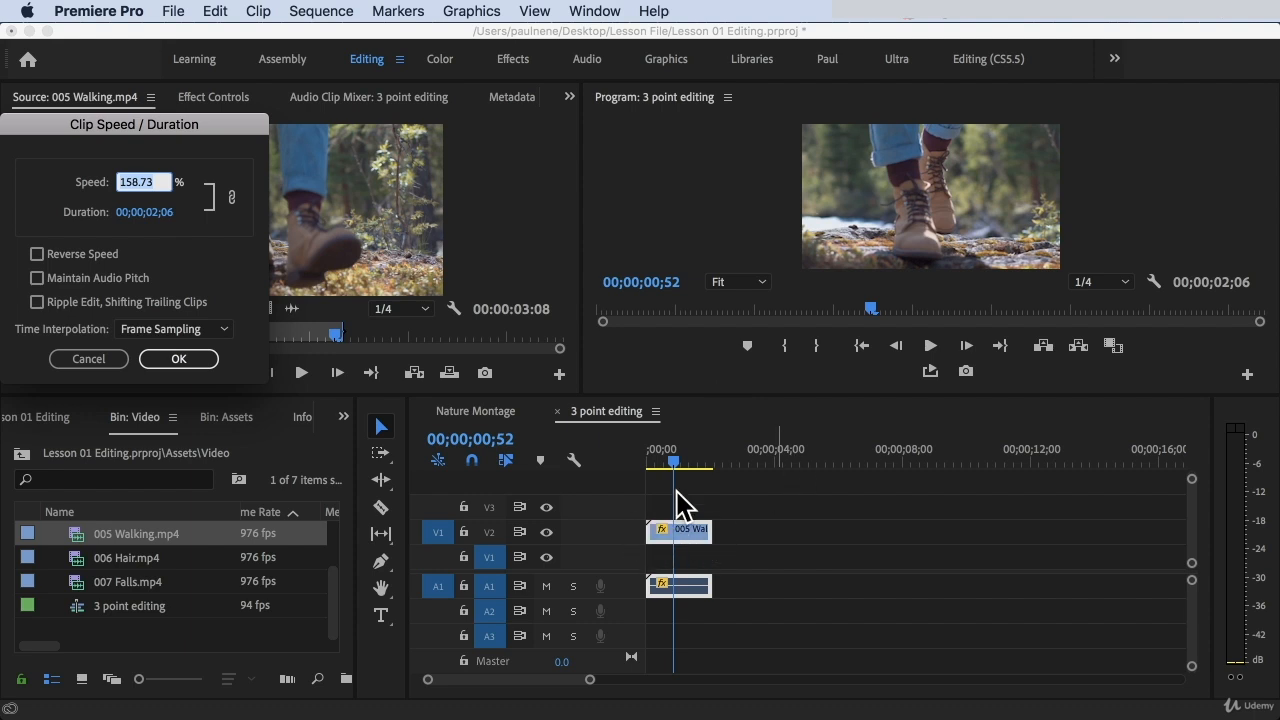
left_click(88, 360)
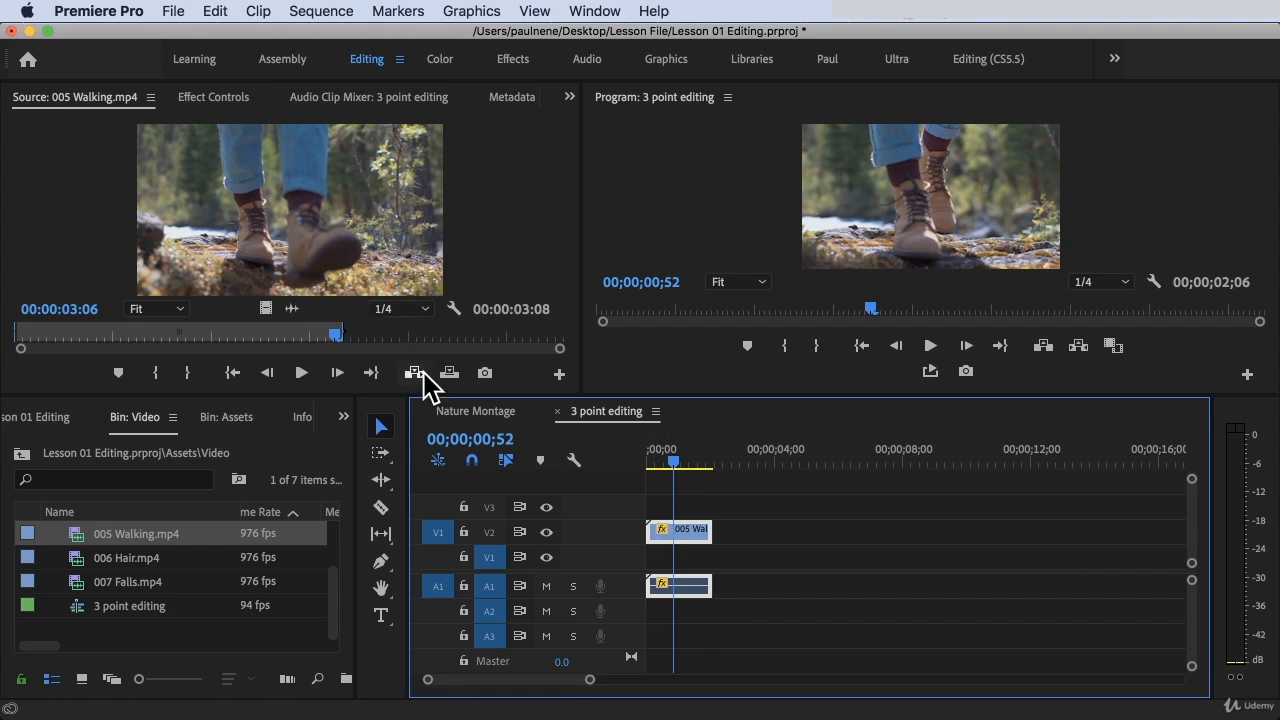
Undo the Fit to Fill insert and insert 005 Walking.mp4 again with Ignore Source In Point
key("super+z")
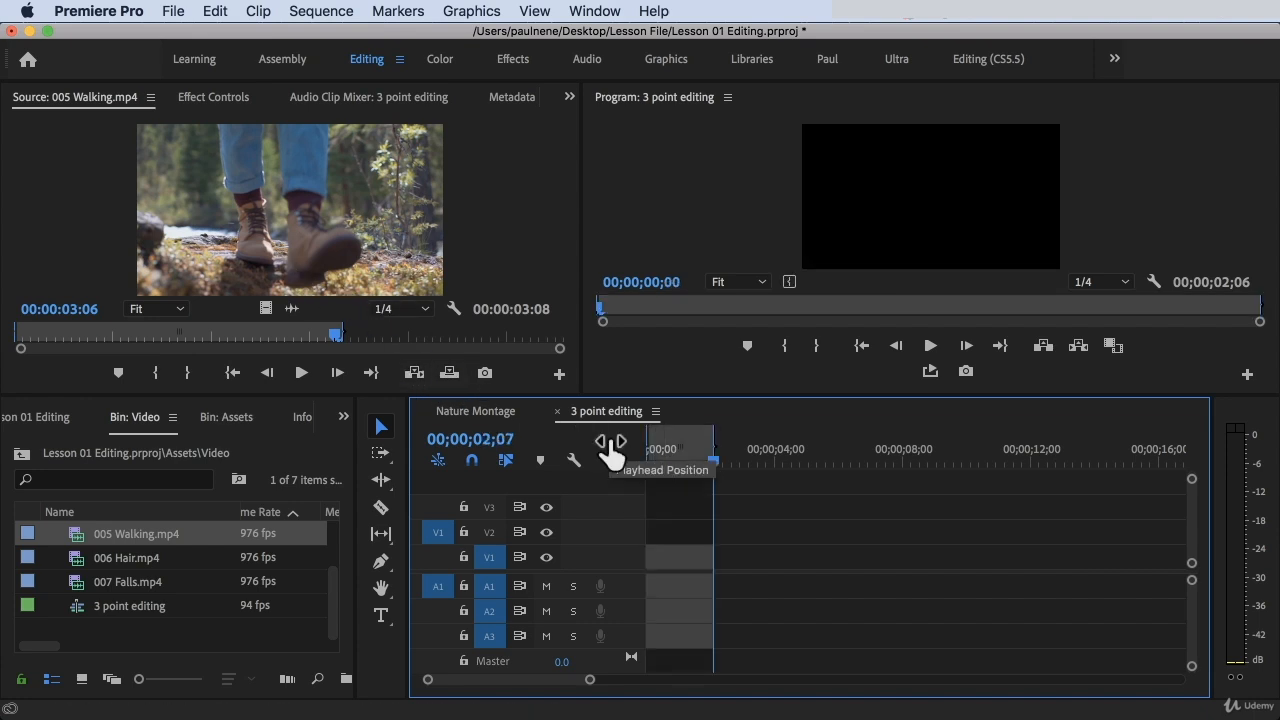
left_click(418, 375)
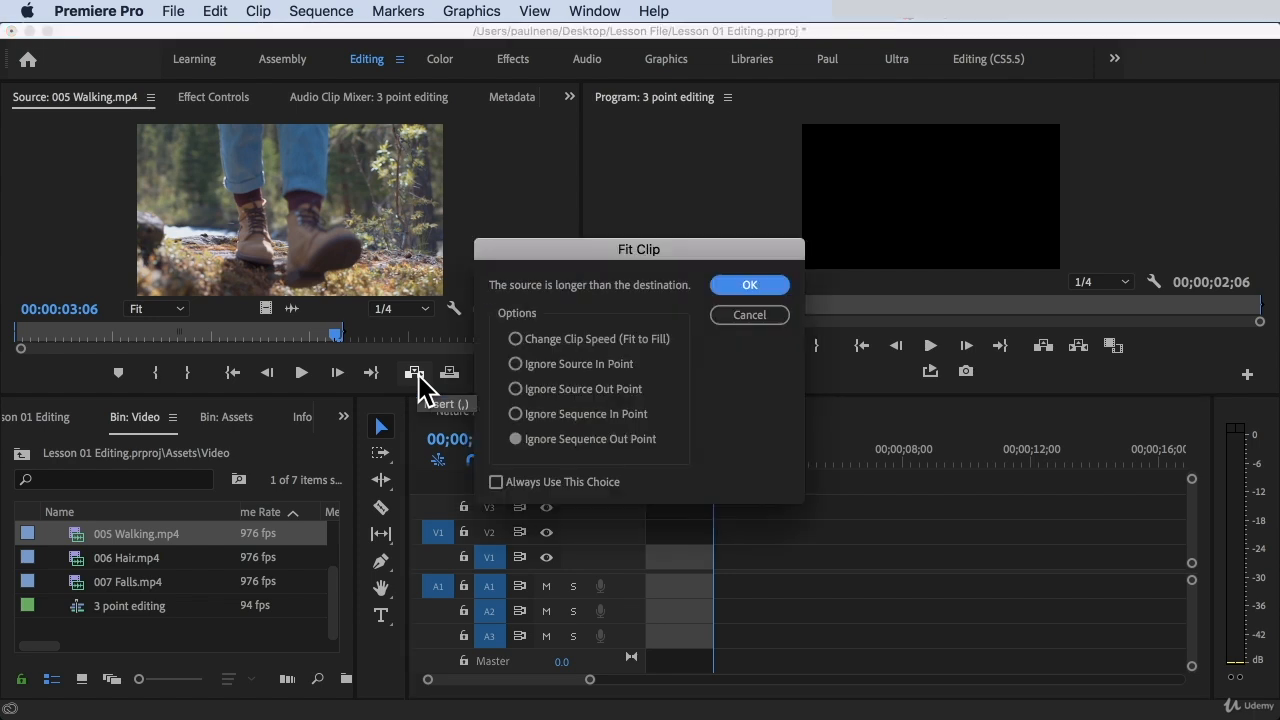
left_click(531, 364)
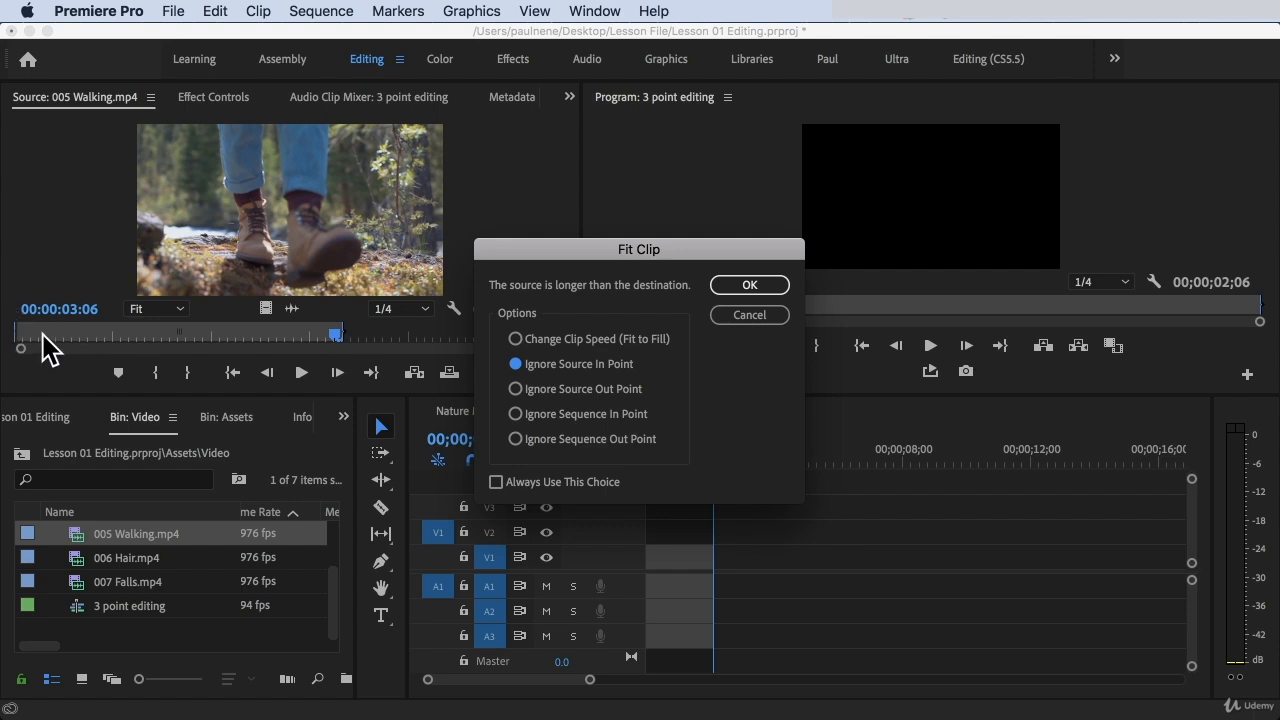
left_click(749, 285)
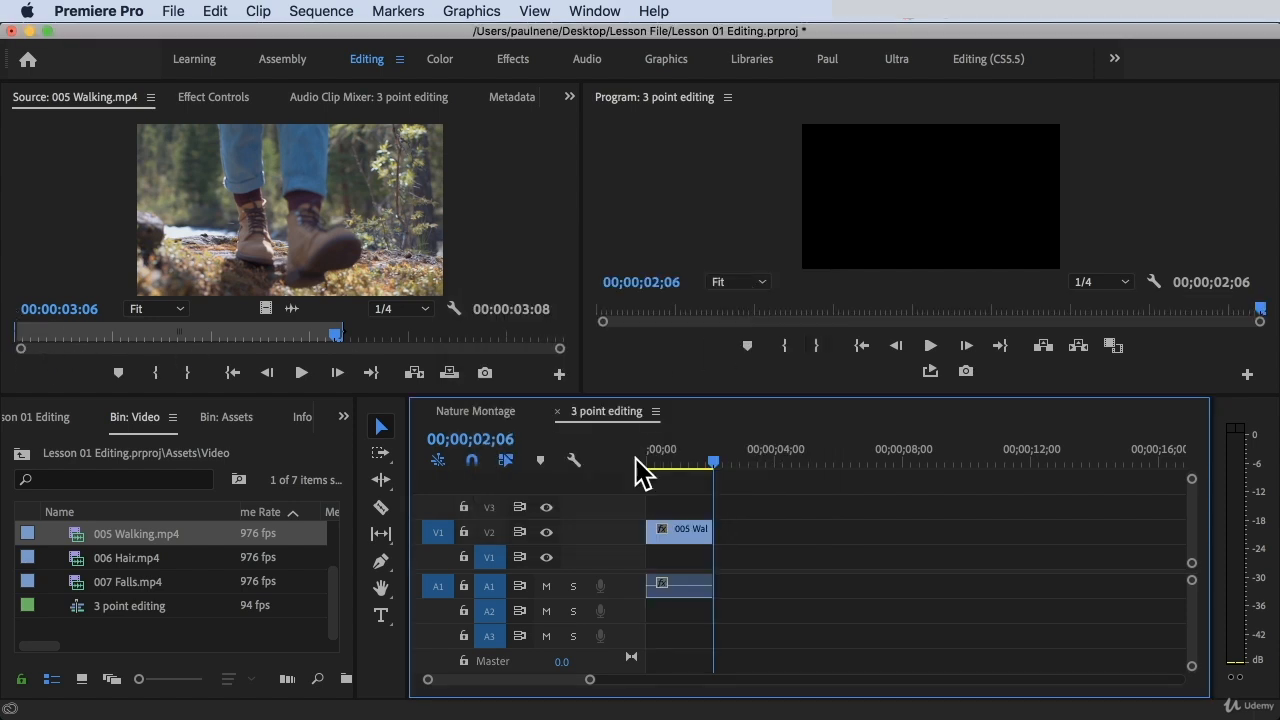
Compare the first and last frames of the inserted clip with the marked source range of 005 Walking.mp4
left_click_drag(737, 463, 618, 470)
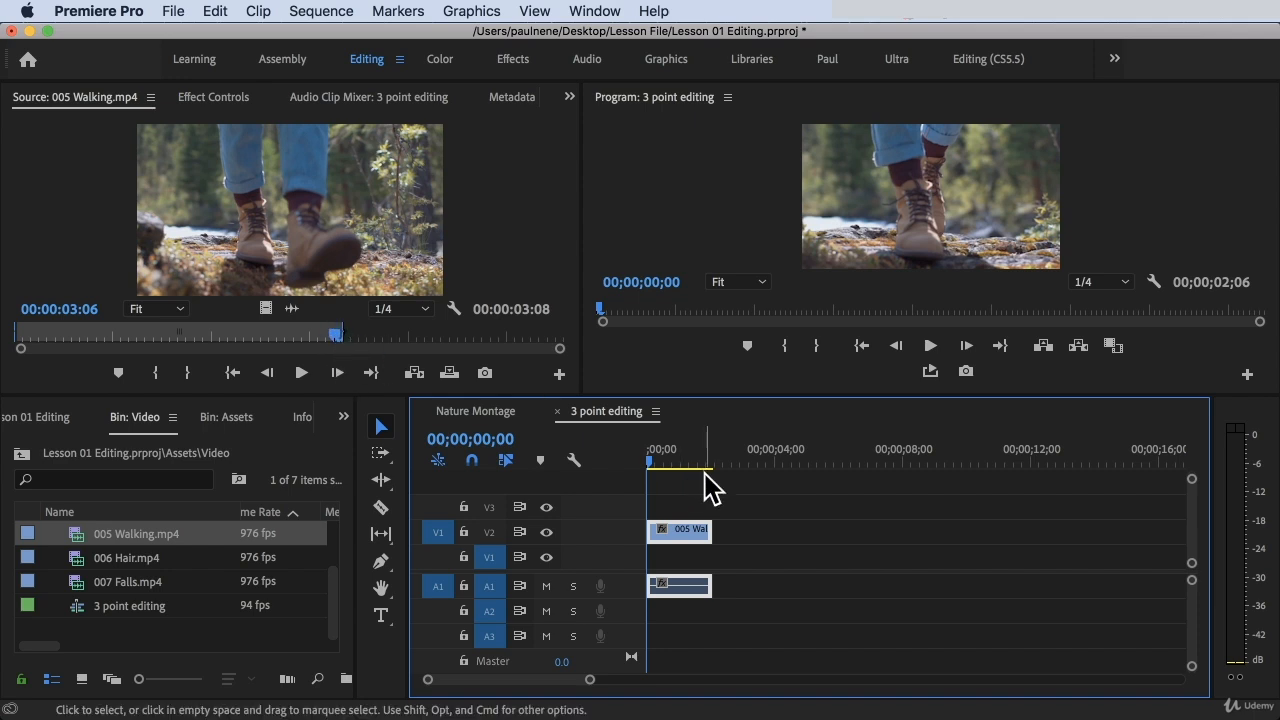
left_click_drag(660, 458, 716, 465)
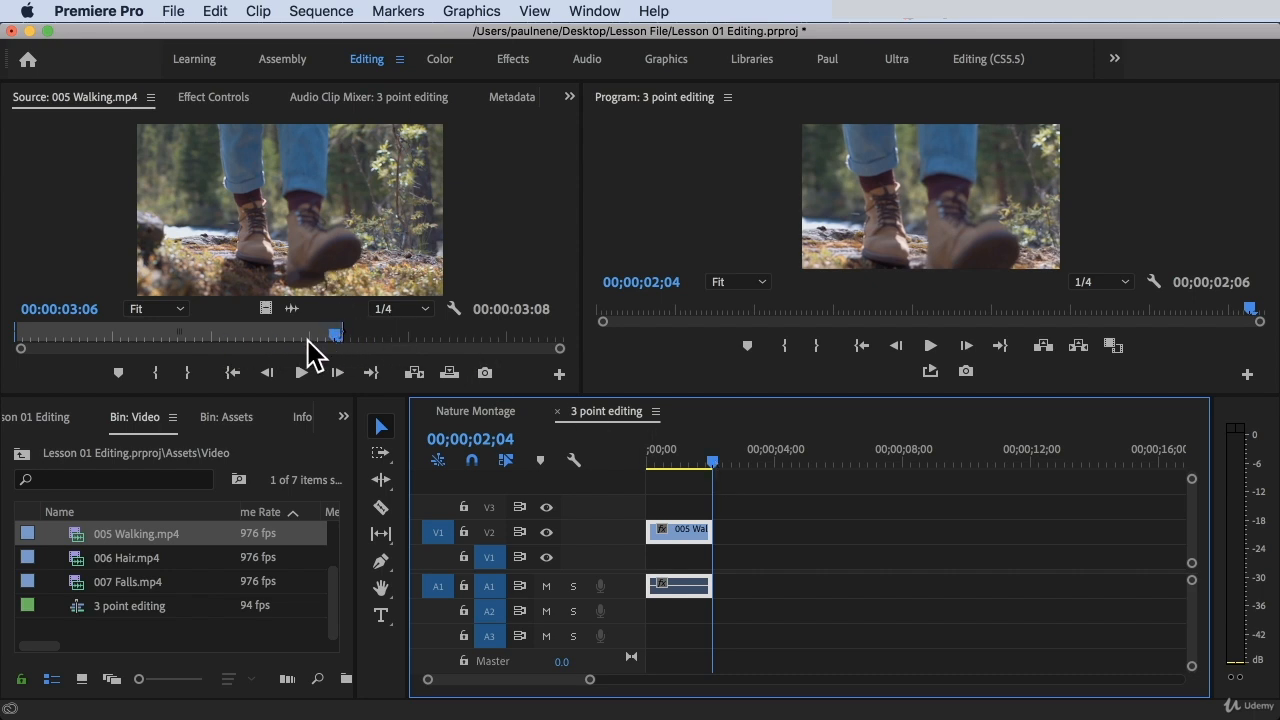
left_click_drag(711, 459, 646, 470)
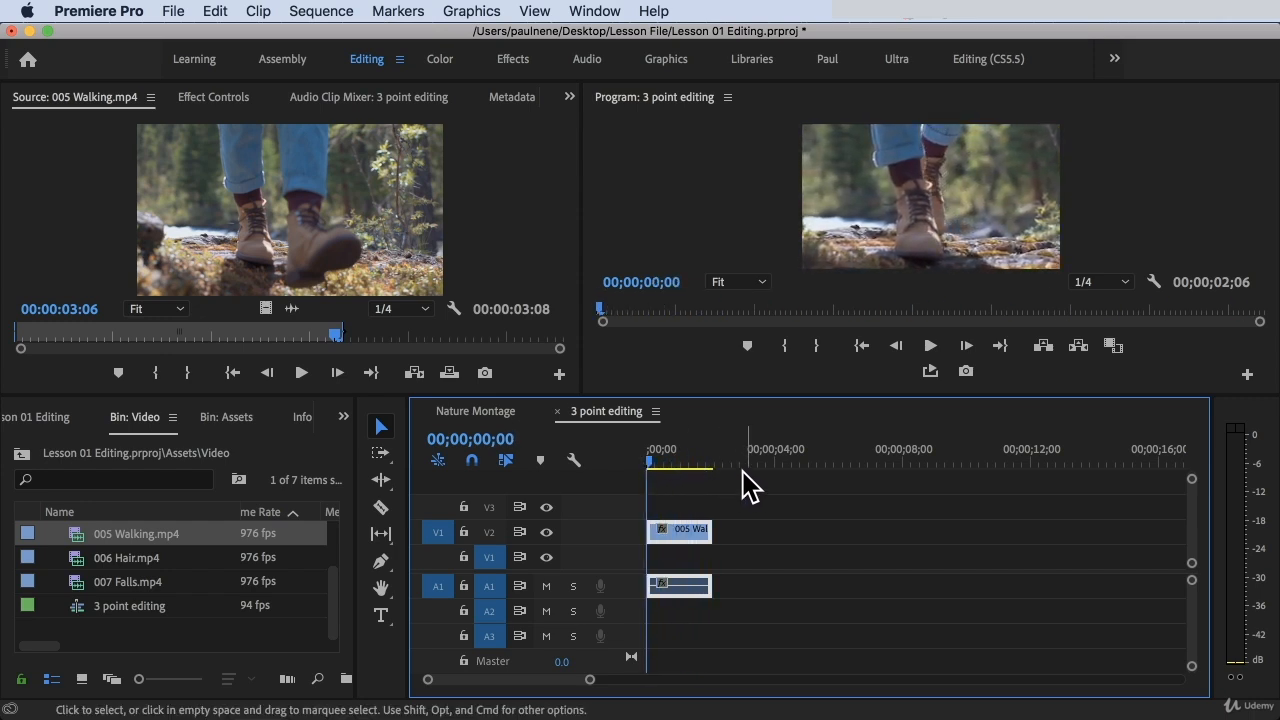
left_click_drag(332, 336, 141, 363)
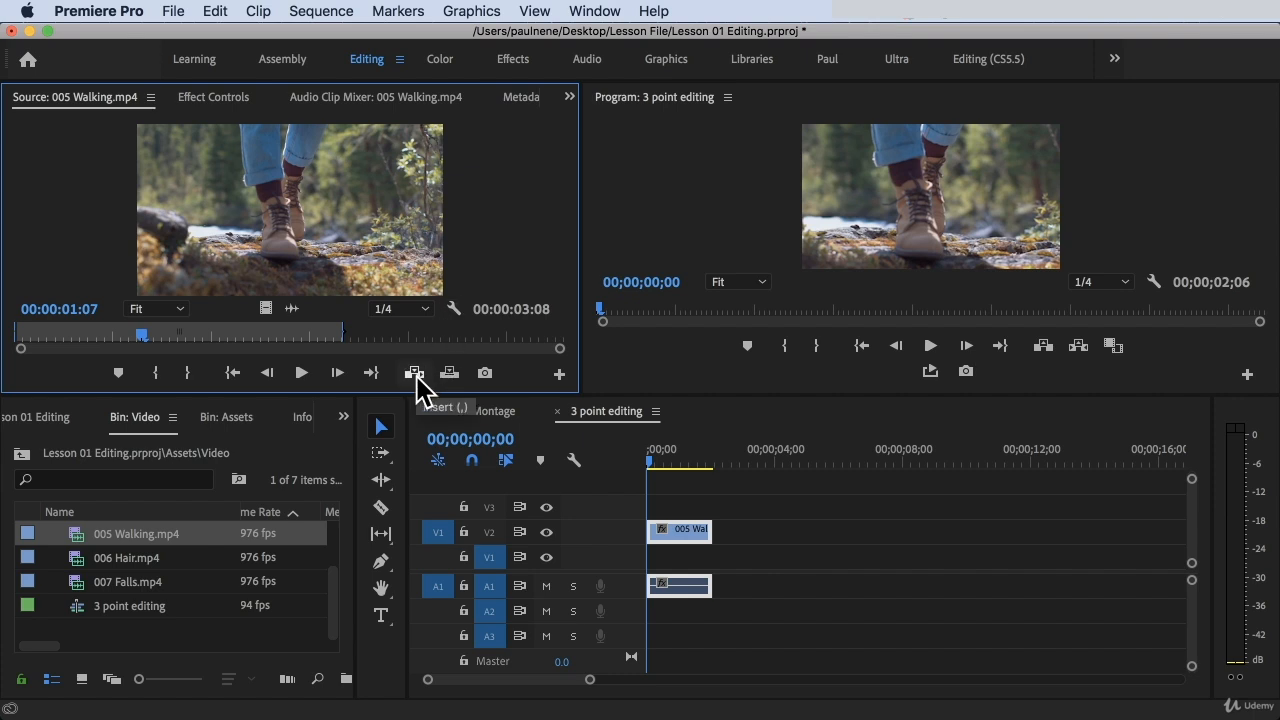
Undo the last insert and insert 005 Walking.mp4 again with Ignore Source Out Point
key("super+z")
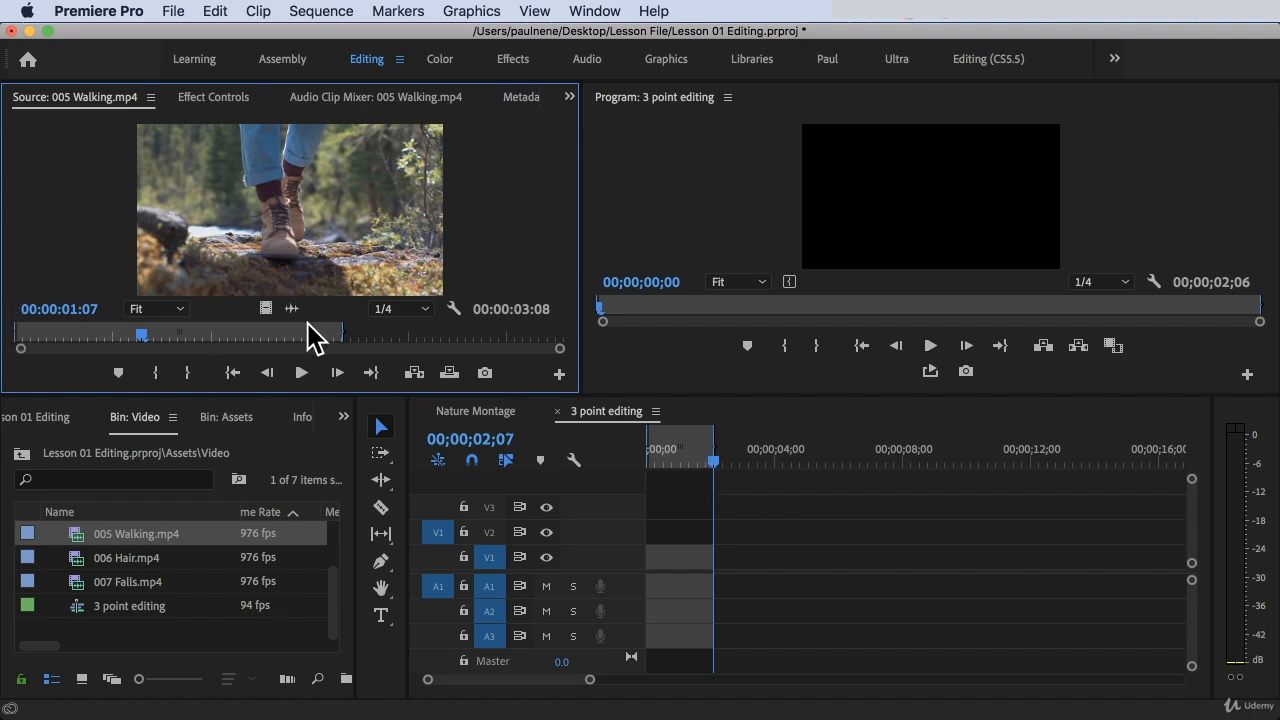
left_click(423, 373)
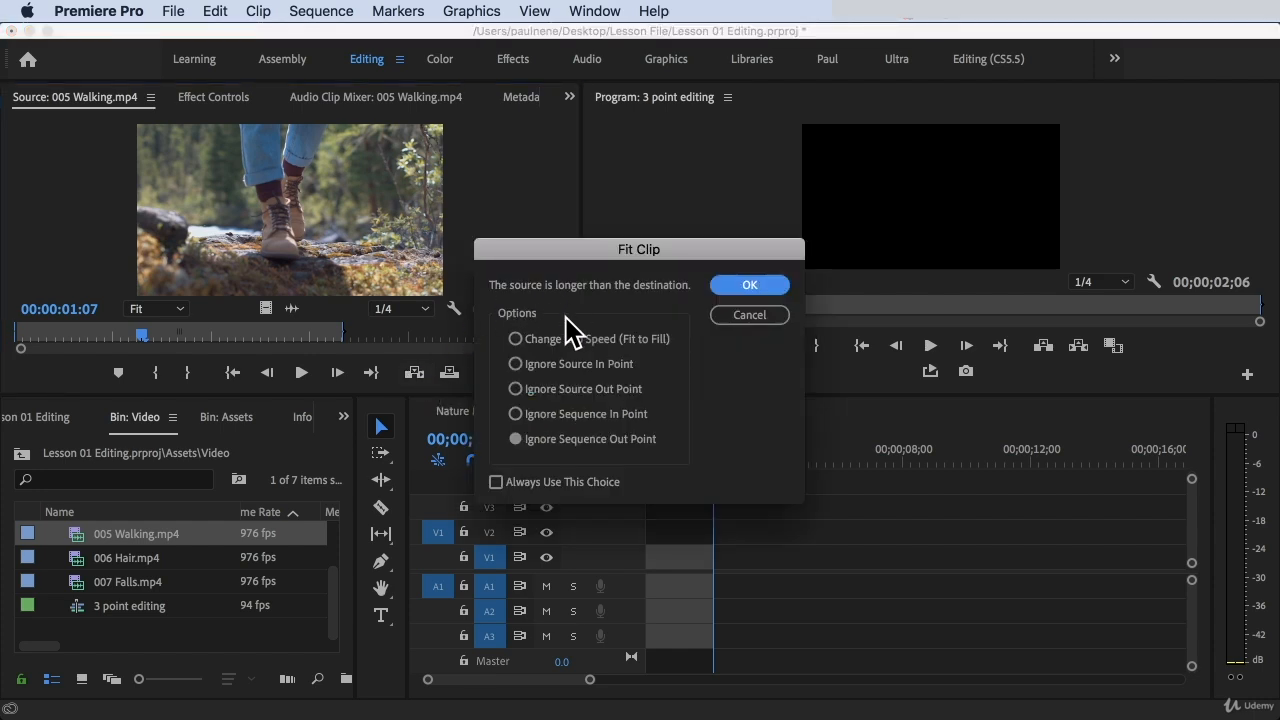
left_click(515, 390)
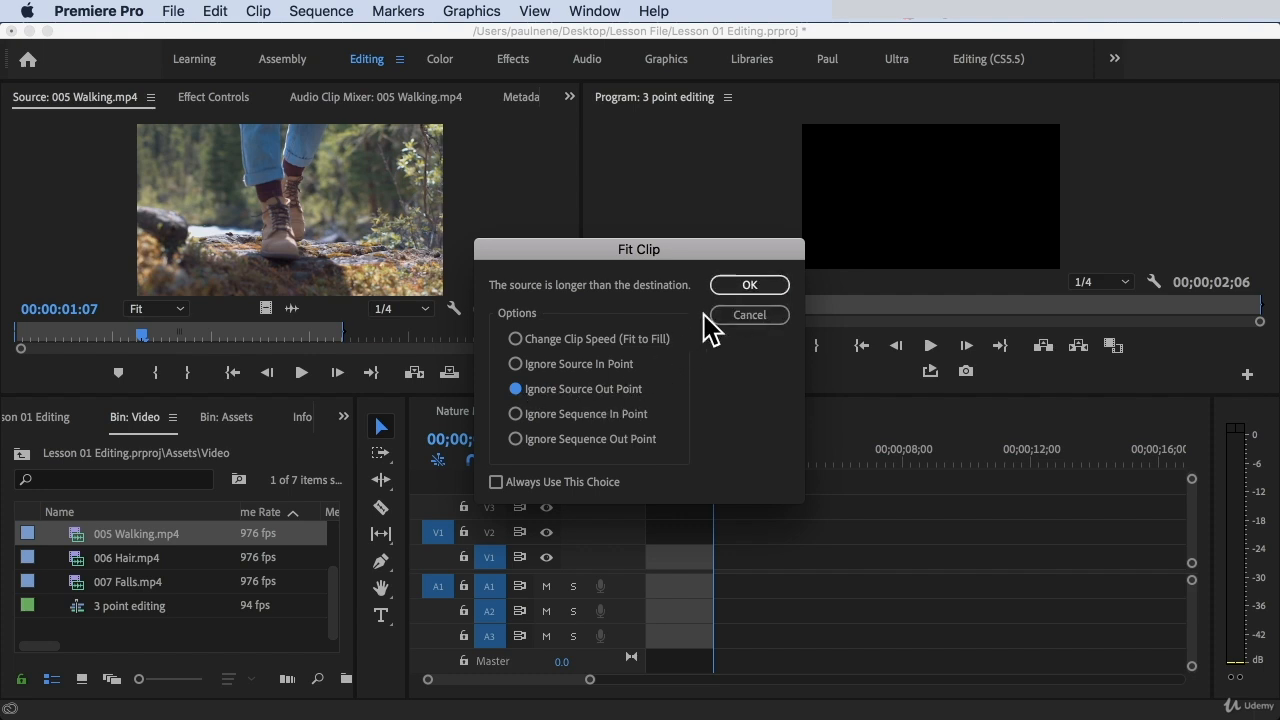
left_click(749, 285)
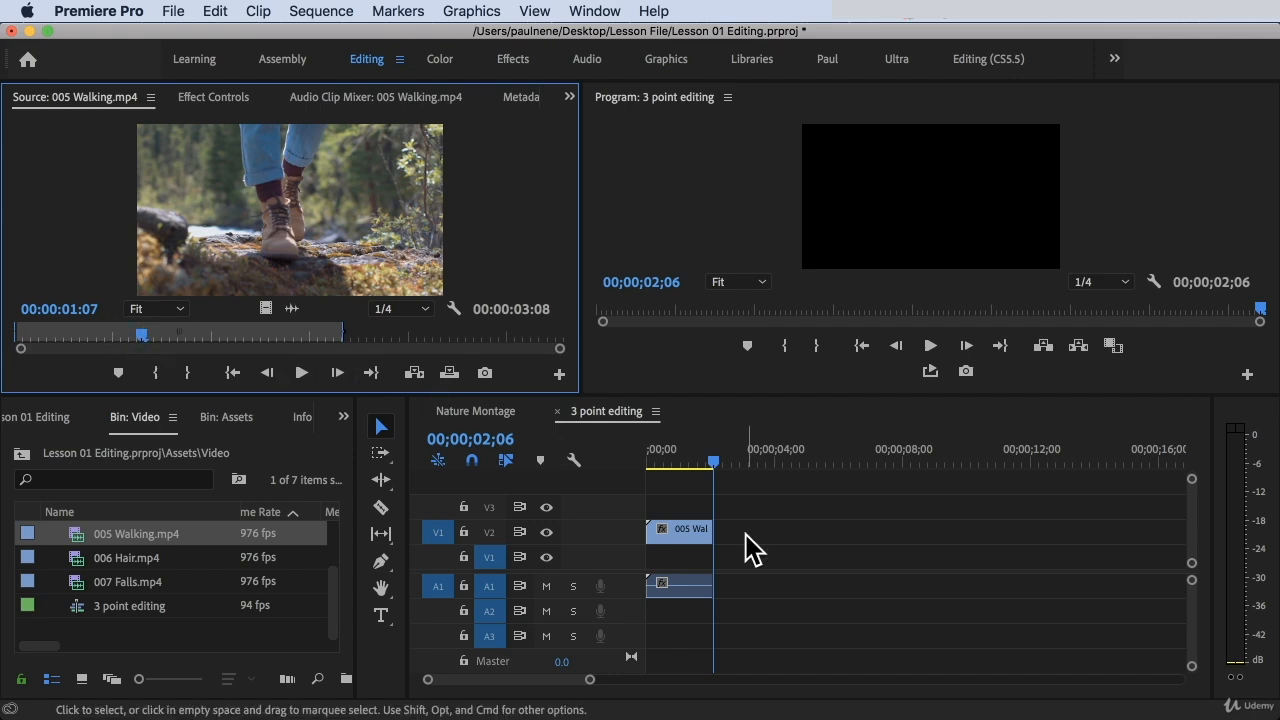
Play the inserted 005 Walking.mp4 clip from the sequence start and compare it with the source range
left_click_drag(713, 465, 580, 463)
left_click_drag(160, 332, 240, 350)
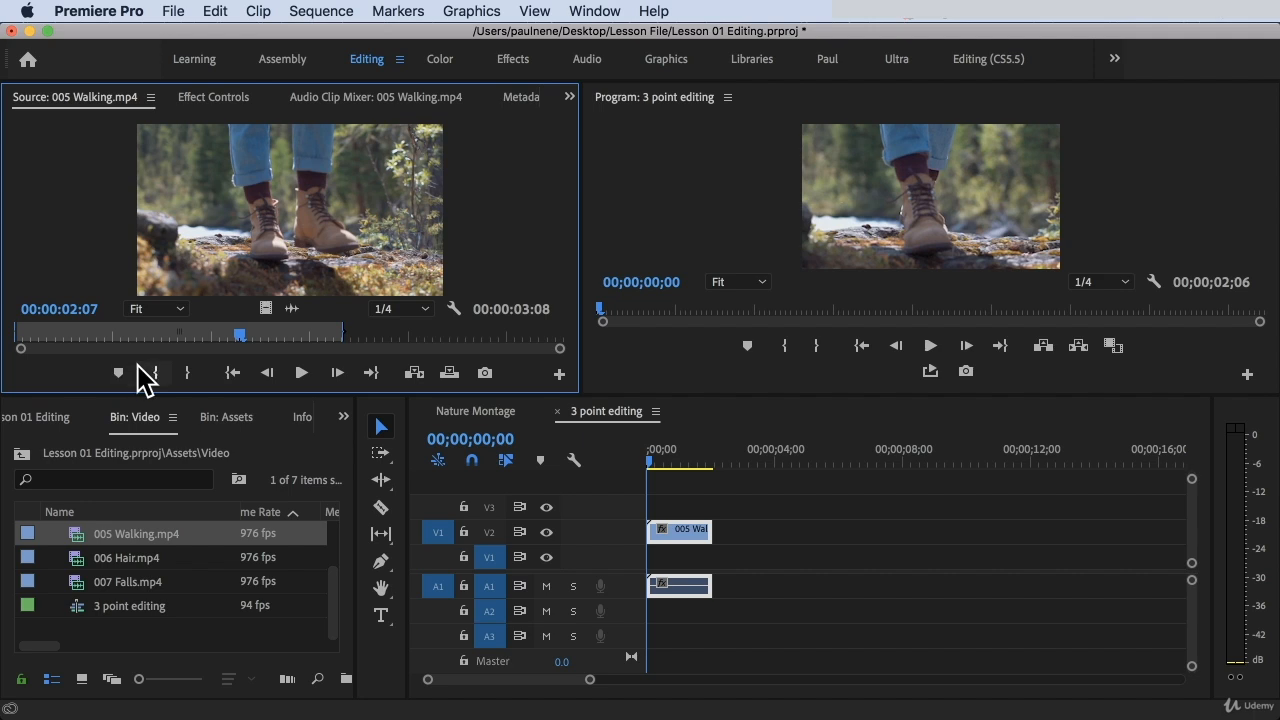
left_click(644, 450)
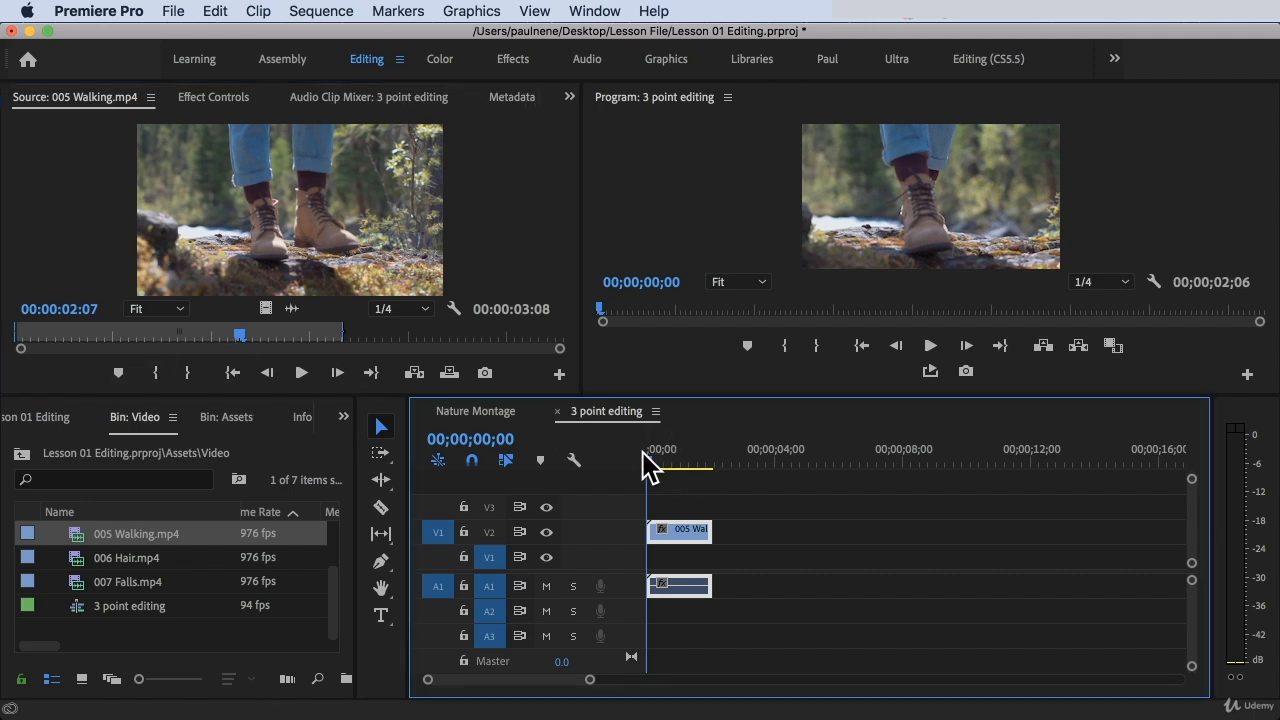
key("space")
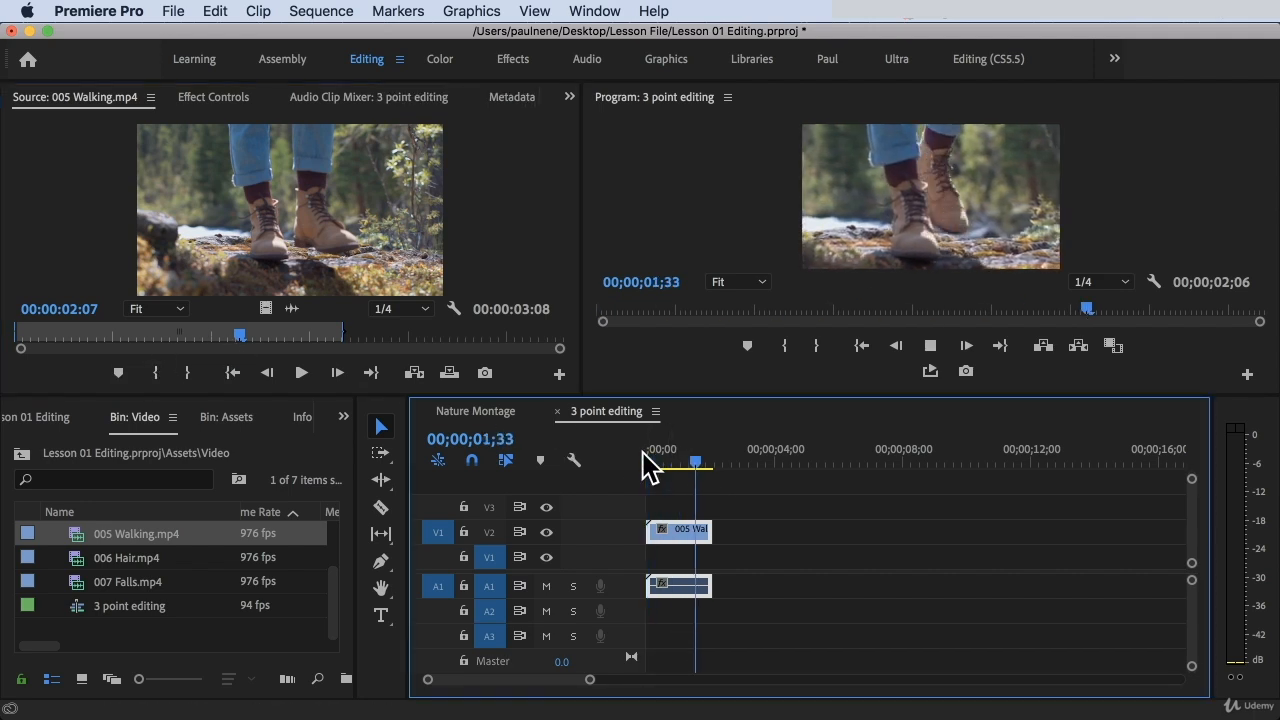
key("space")
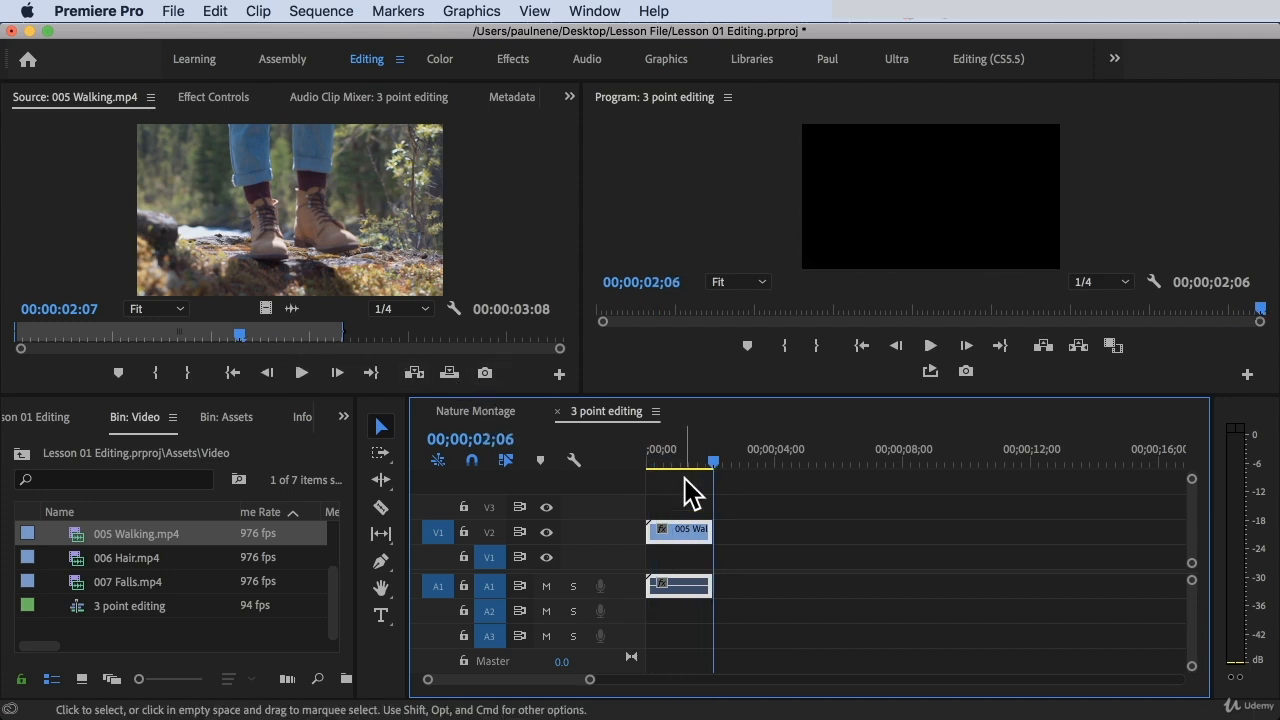
Undo the Ignore Source Out Point insert of 005 Walking.mp4
key("super+z")
key("super+shift+z")
left_click(657, 452)
key("super+z")
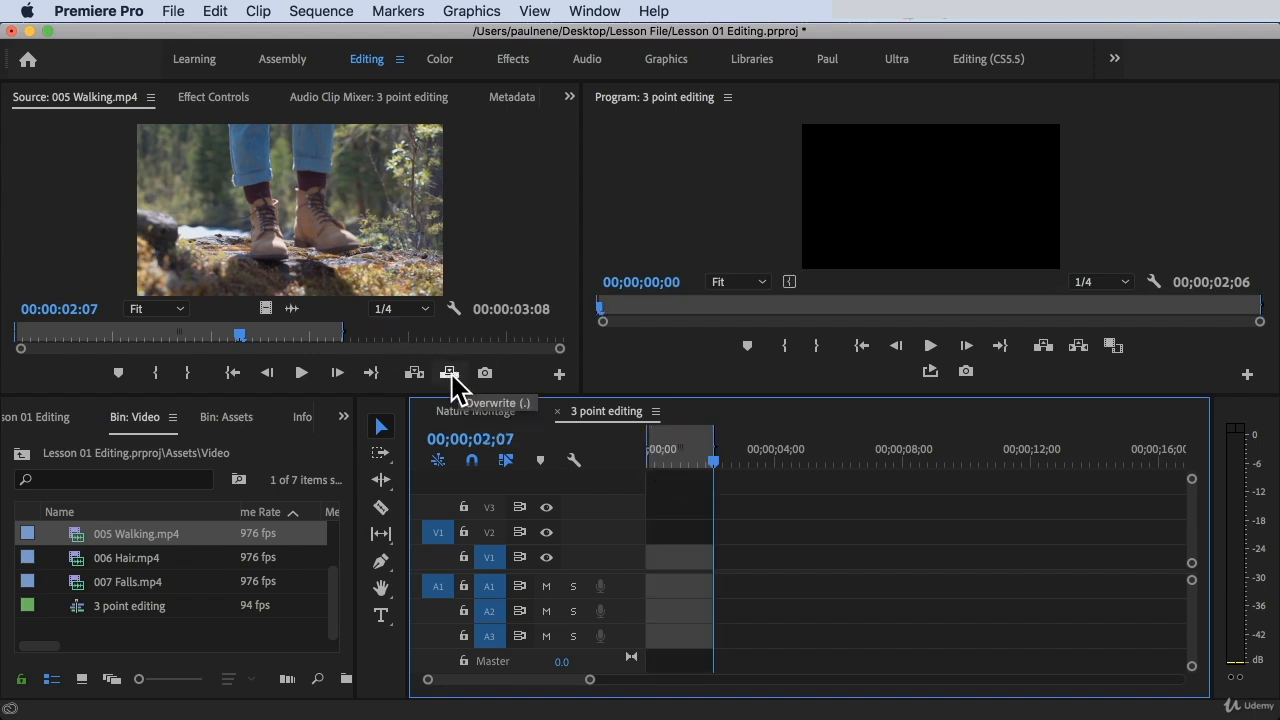
left_click(414, 372)
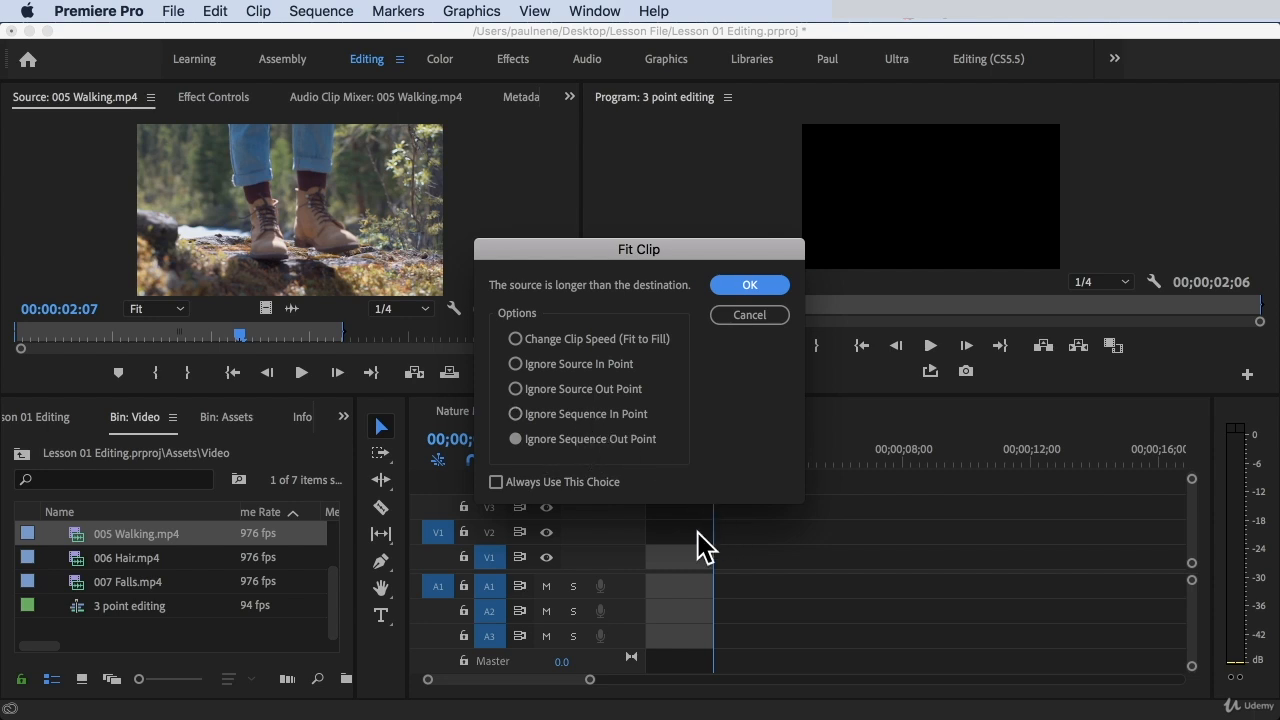
left_click_drag(612, 250, 801, 180)
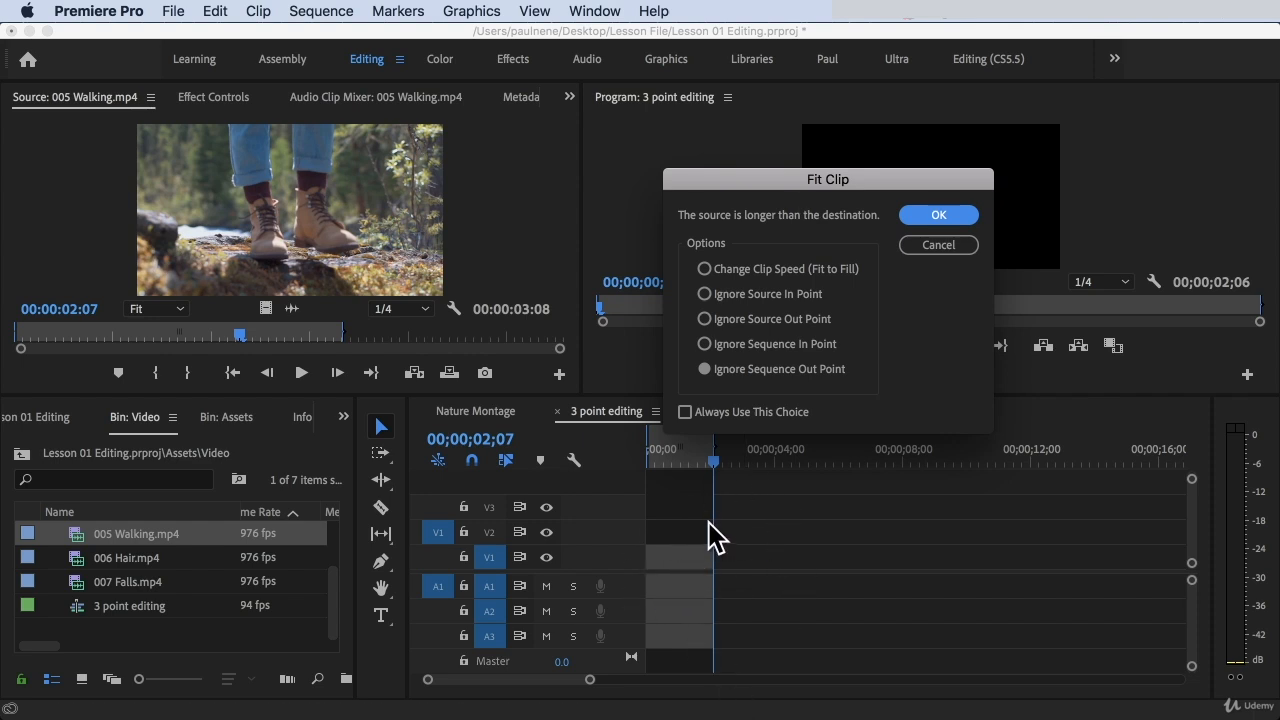
left_click(928, 247)
Insert 005 Walking.mp4 at the start of the sequence, choosing Change Clip Speed (Fit to Fill) in the Fit Clip options
left_click_drag(733, 432, 606, 427)
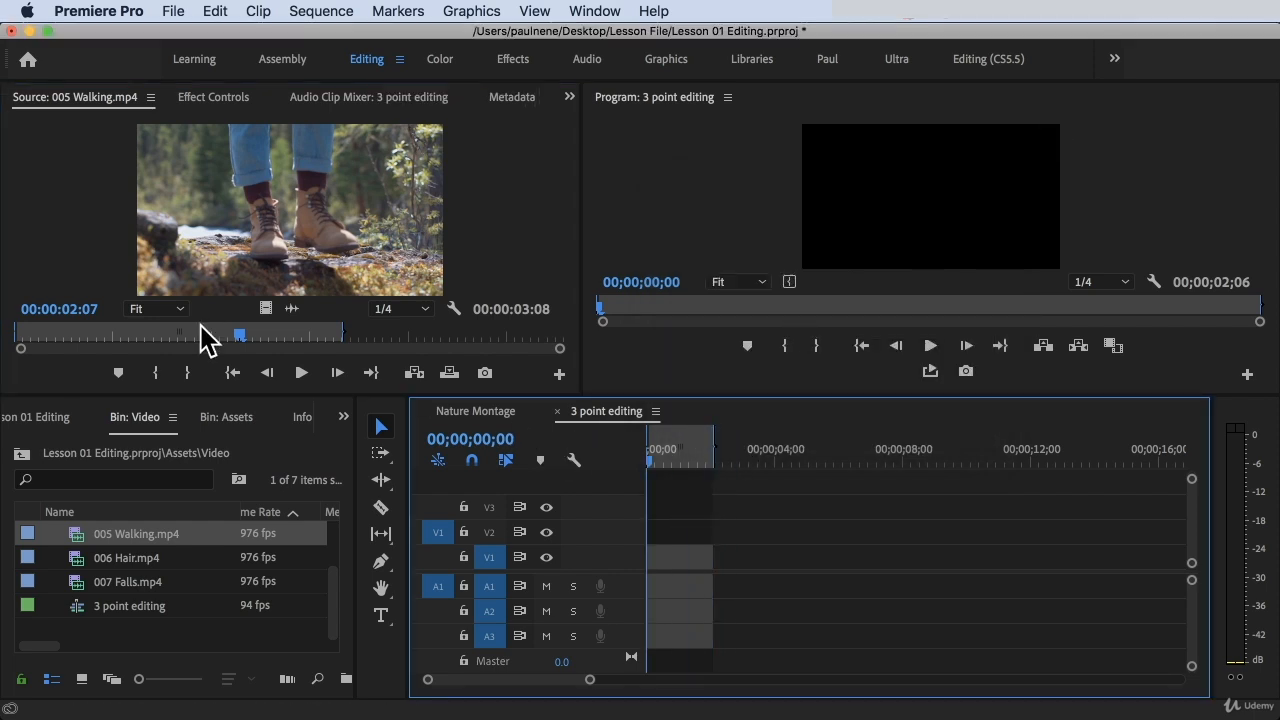
left_click(414, 373)
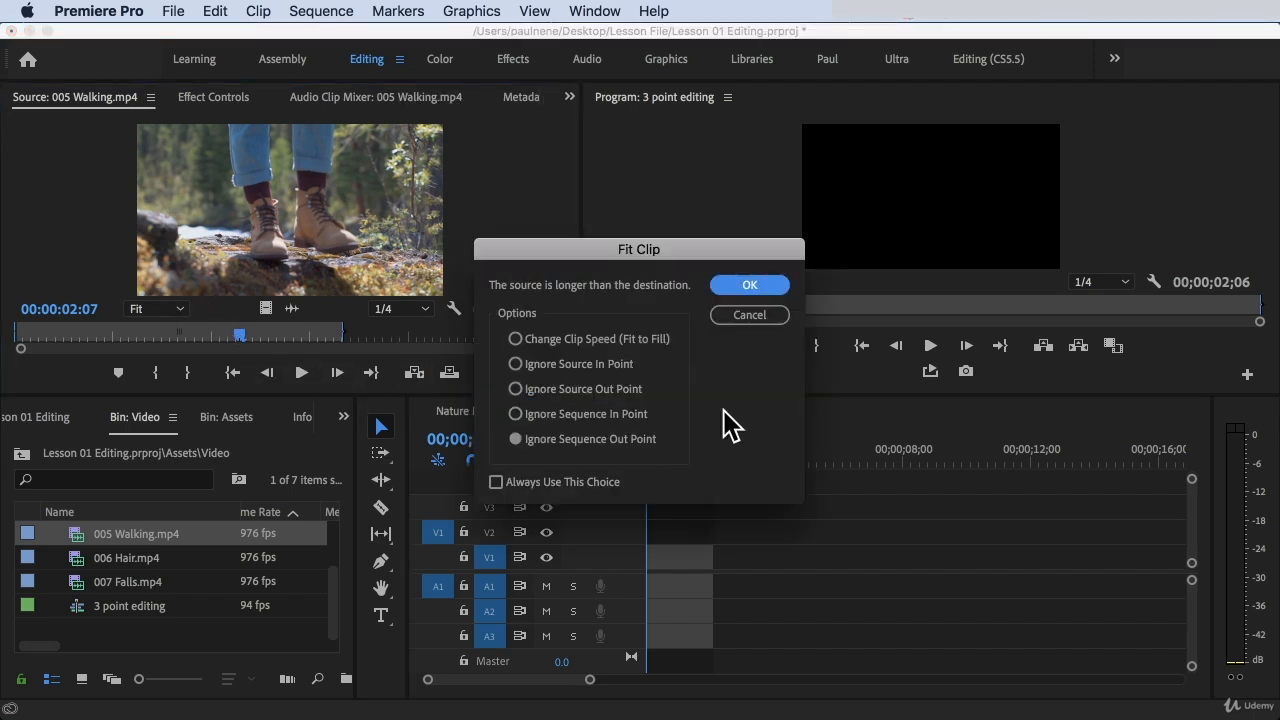
left_click(562, 340)
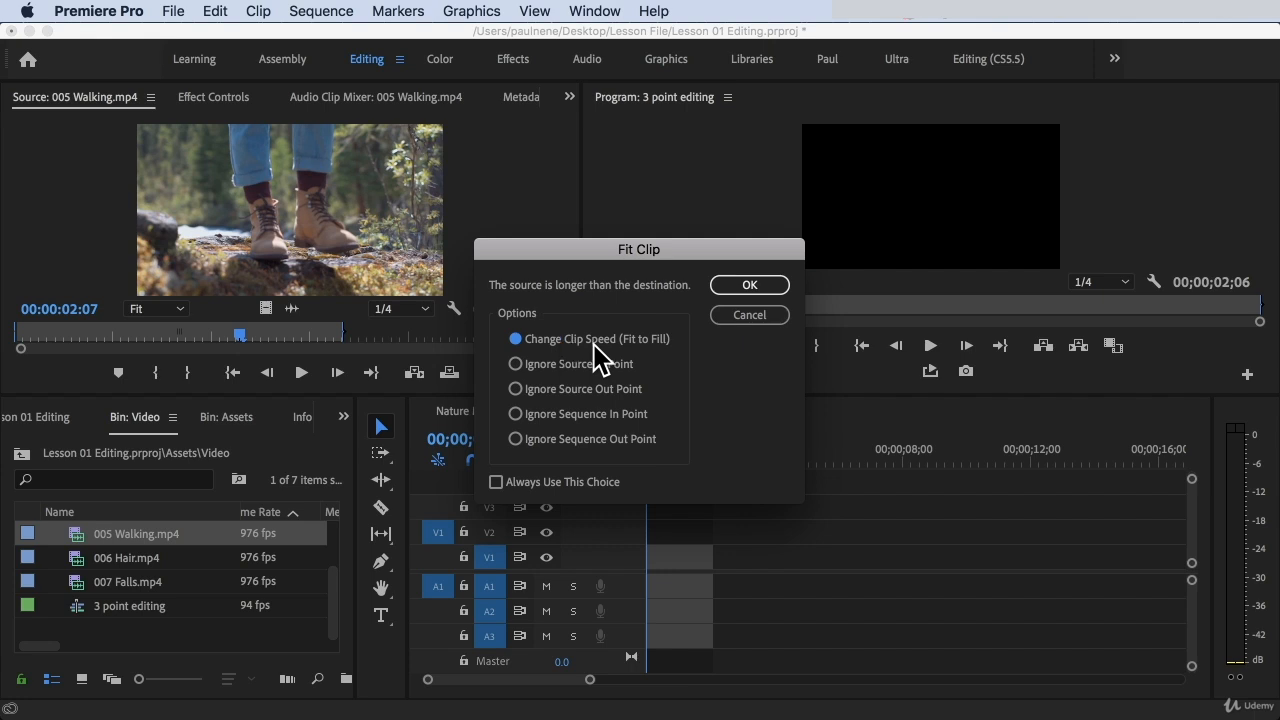
left_click(778, 287)
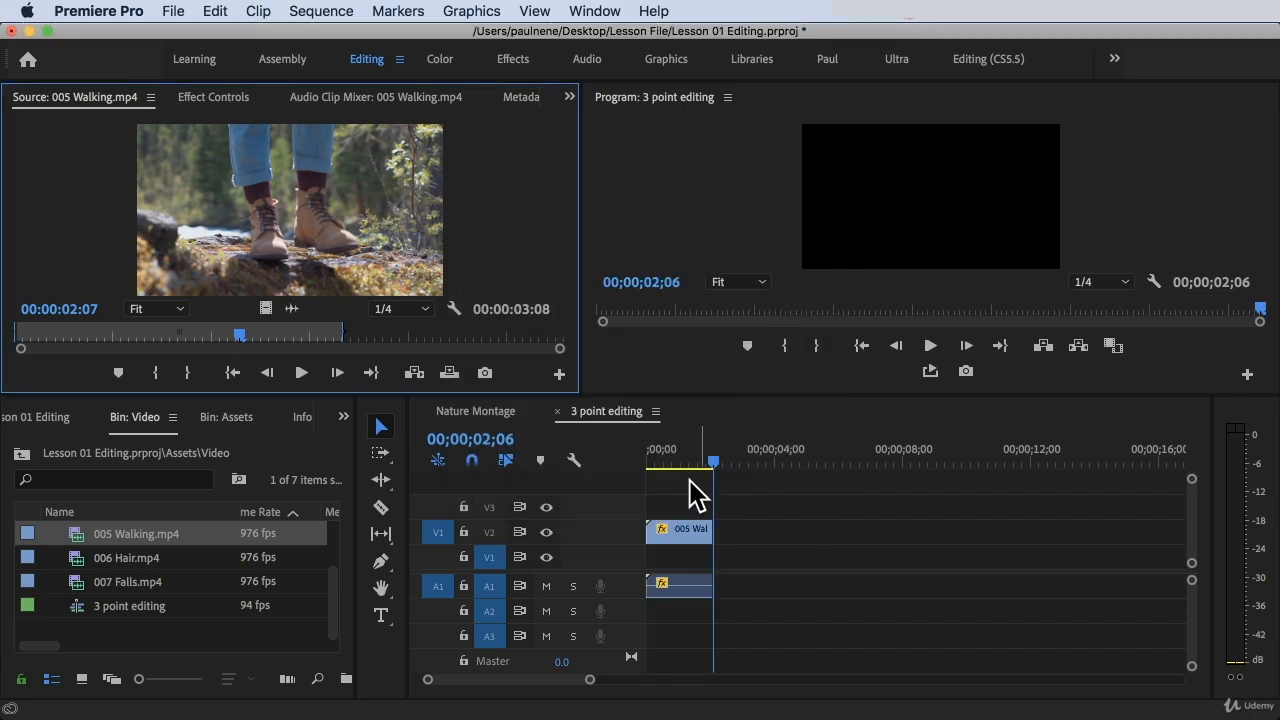
Load 007 Falls.mp4 as the source and insert its marked range directly after the 005 Walking.mp4 clip
left_click(101, 560)
left_click(101, 561)
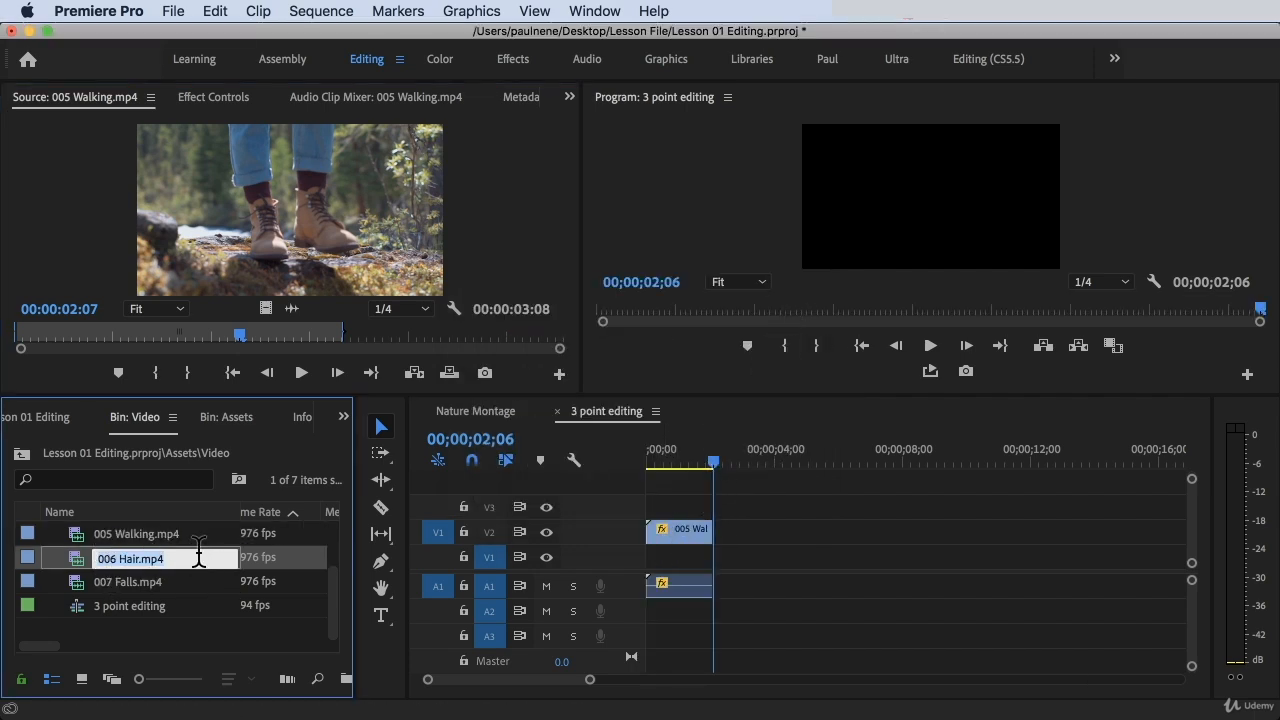
left_click(256, 559)
left_click(138, 556)
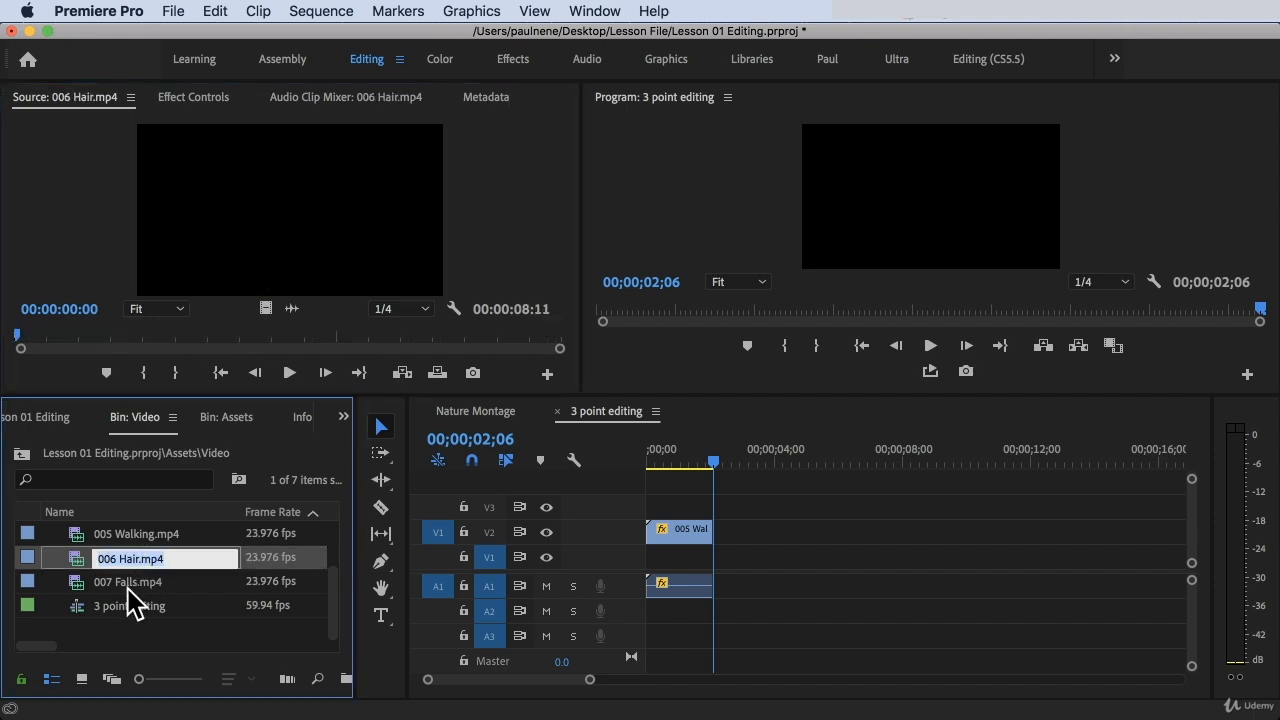
left_click(127, 587)
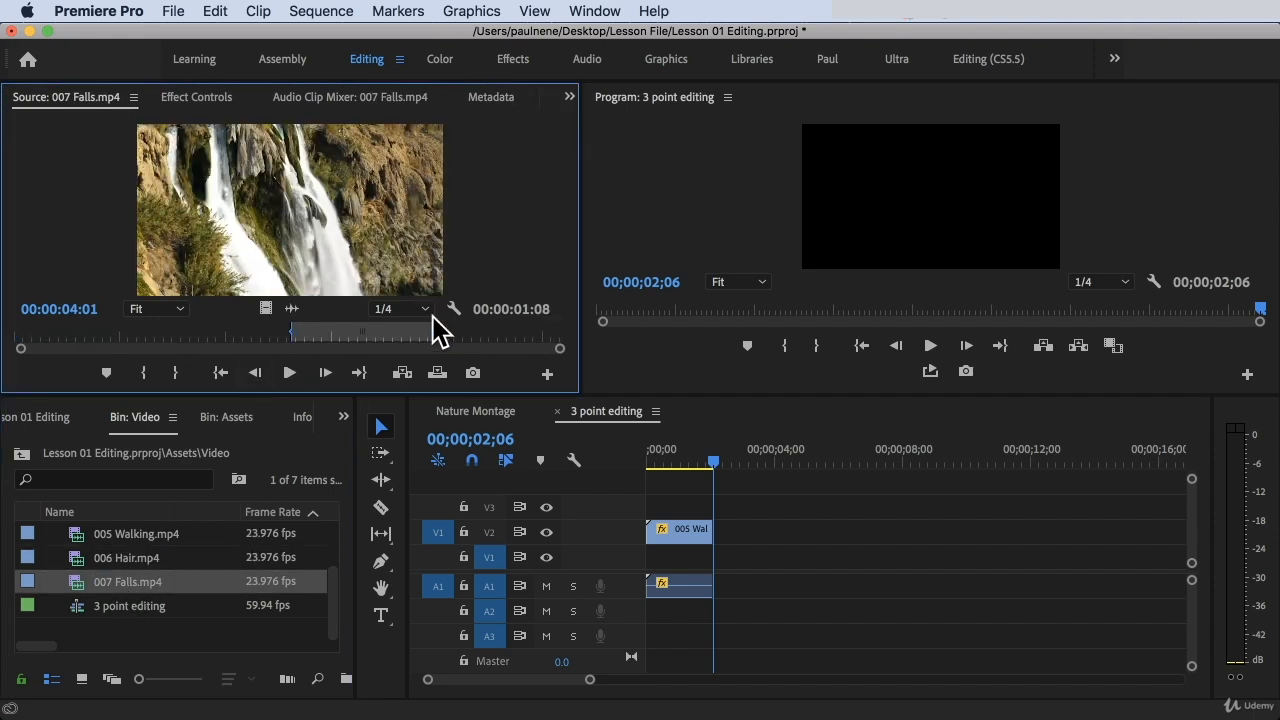
left_click(405, 373)
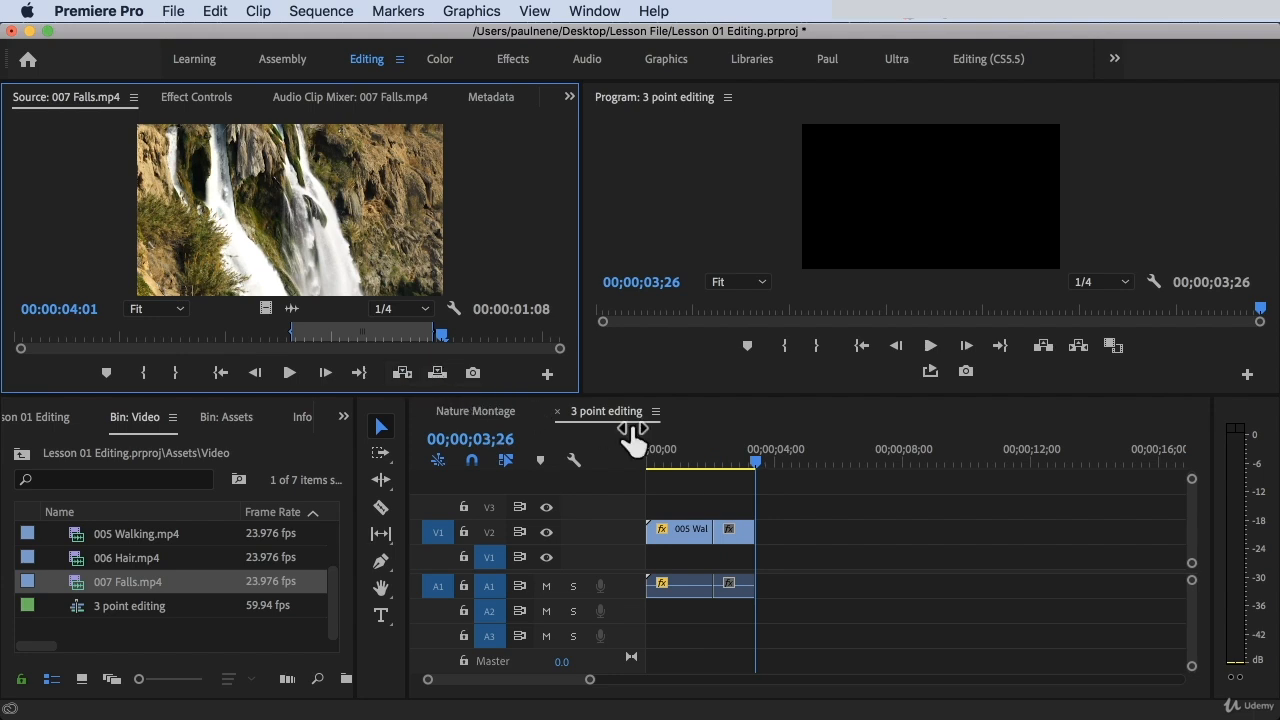
Mark a 00;00;02;31 range after the last clip in the 3 point editing sequence, ending at 00;00;05;54
left_click(750, 460)
mouse_move(750, 458)
left_mouse_down()
mouse_move(664, 466)
mouse_move(702, 465)
mouse_move(714, 480)
mouse_move(766, 460)
mouse_move(841, 464)
left_mouse_up()
key("i")
key("o")
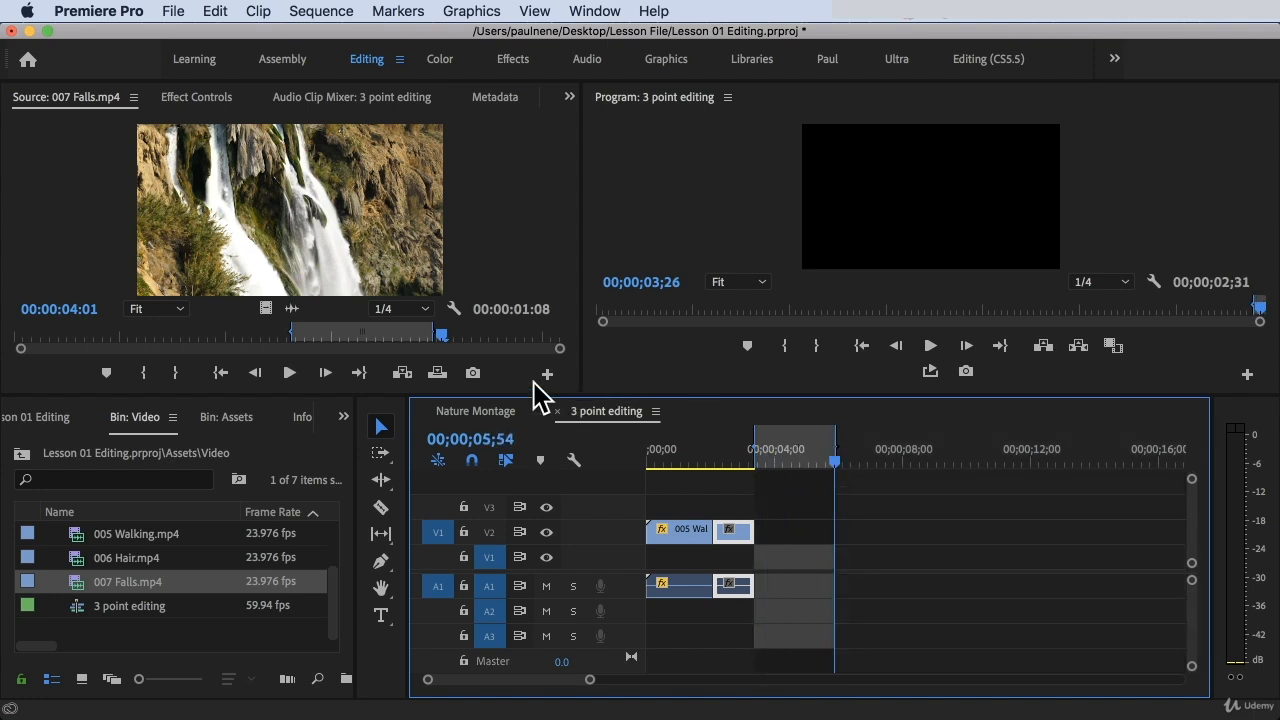
Try inserting the marked 007 Falls.mp4 range into the marked sequence range with the Ignore Sequence In Point fit option, and undo that insert
left_click(446, 333)
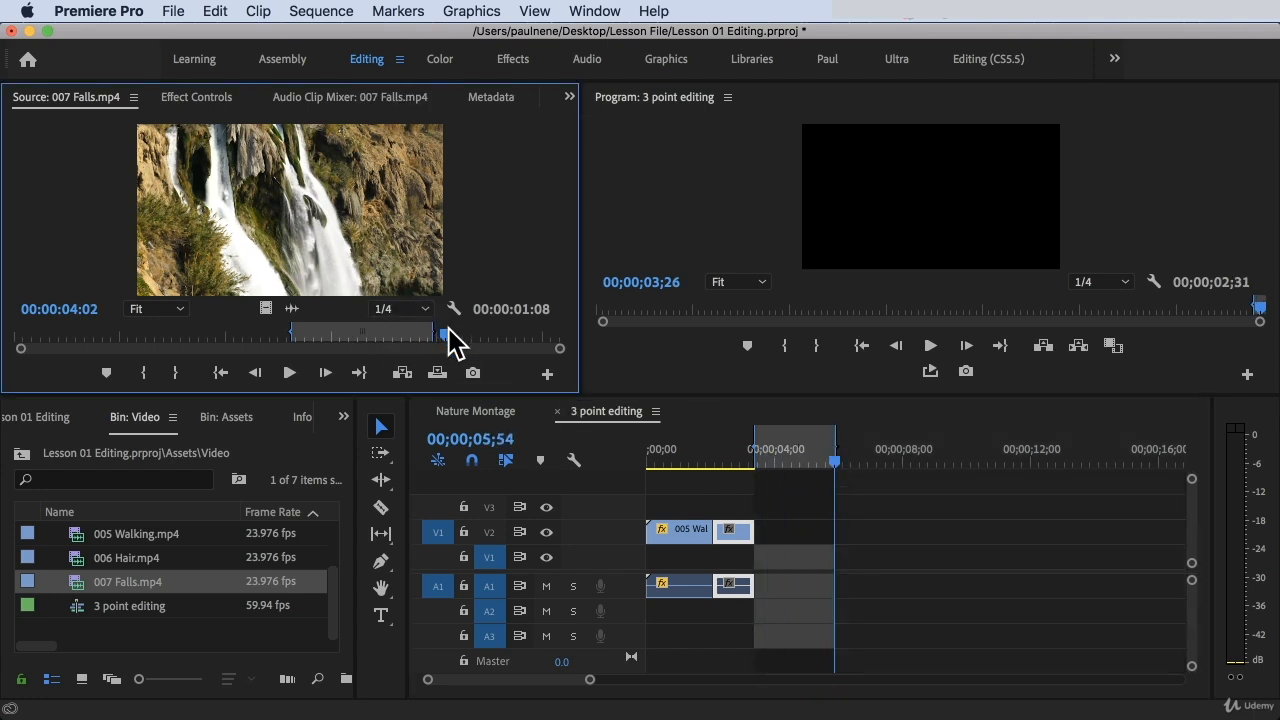
left_click(403, 373)
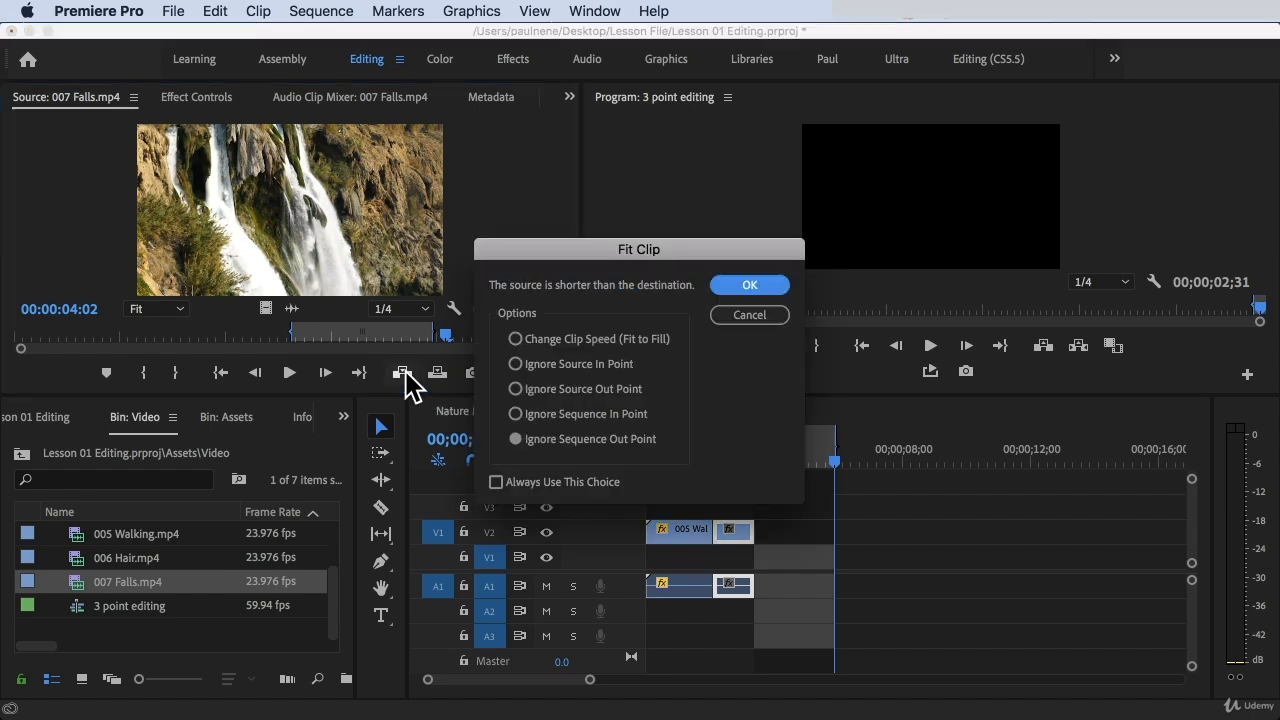
left_click(527, 416)
left_click(776, 288)
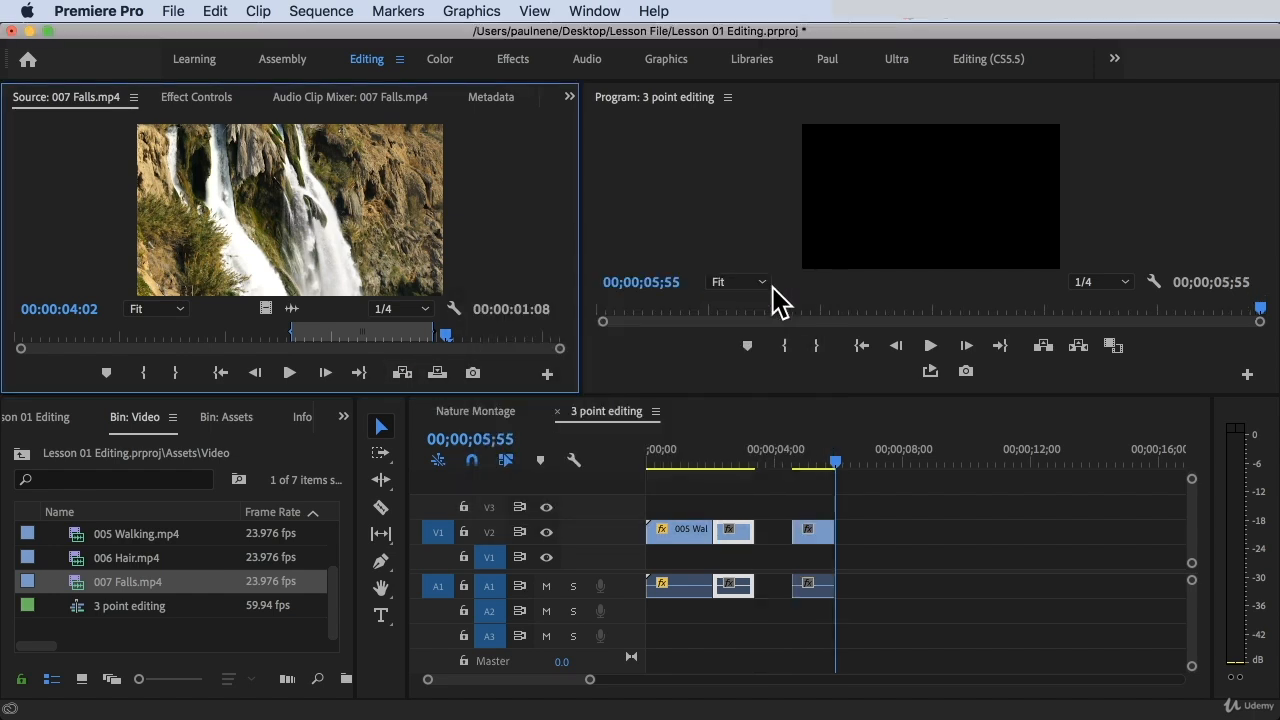
mouse_move(841, 453)
left_mouse_down()
mouse_move(757, 459)
mouse_move(837, 451)
left_mouse_up()
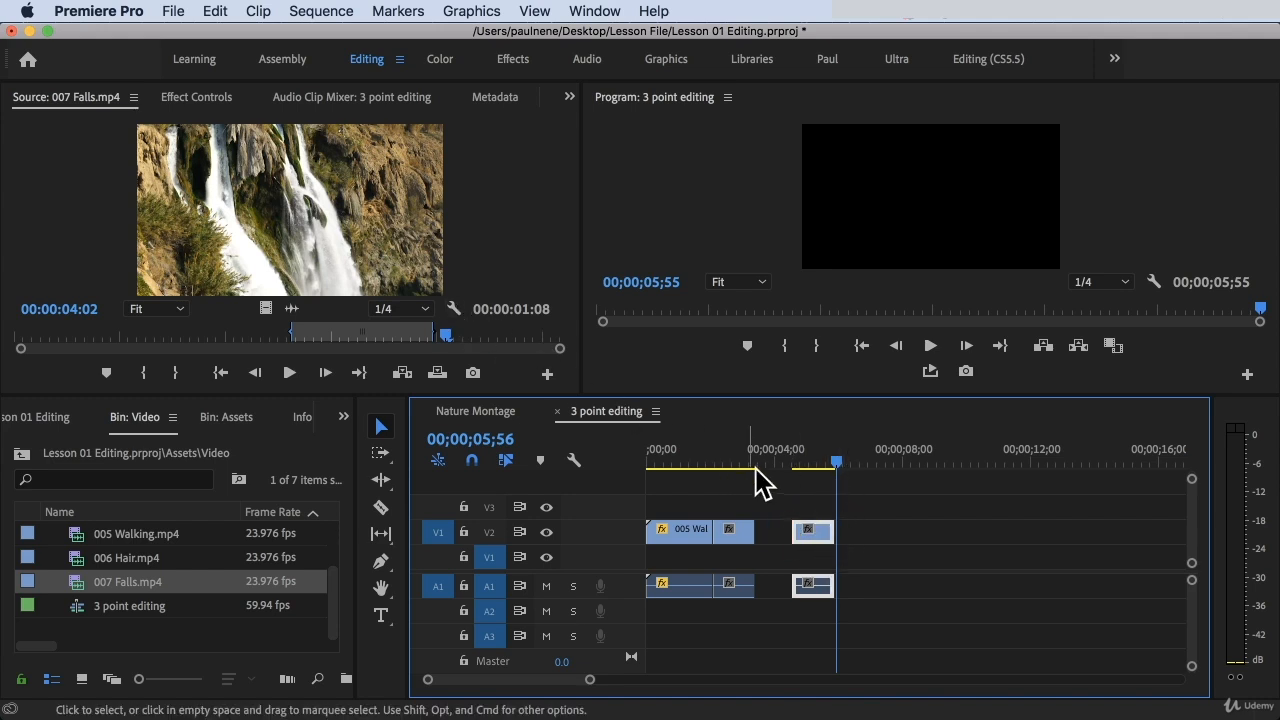
key("super+z")
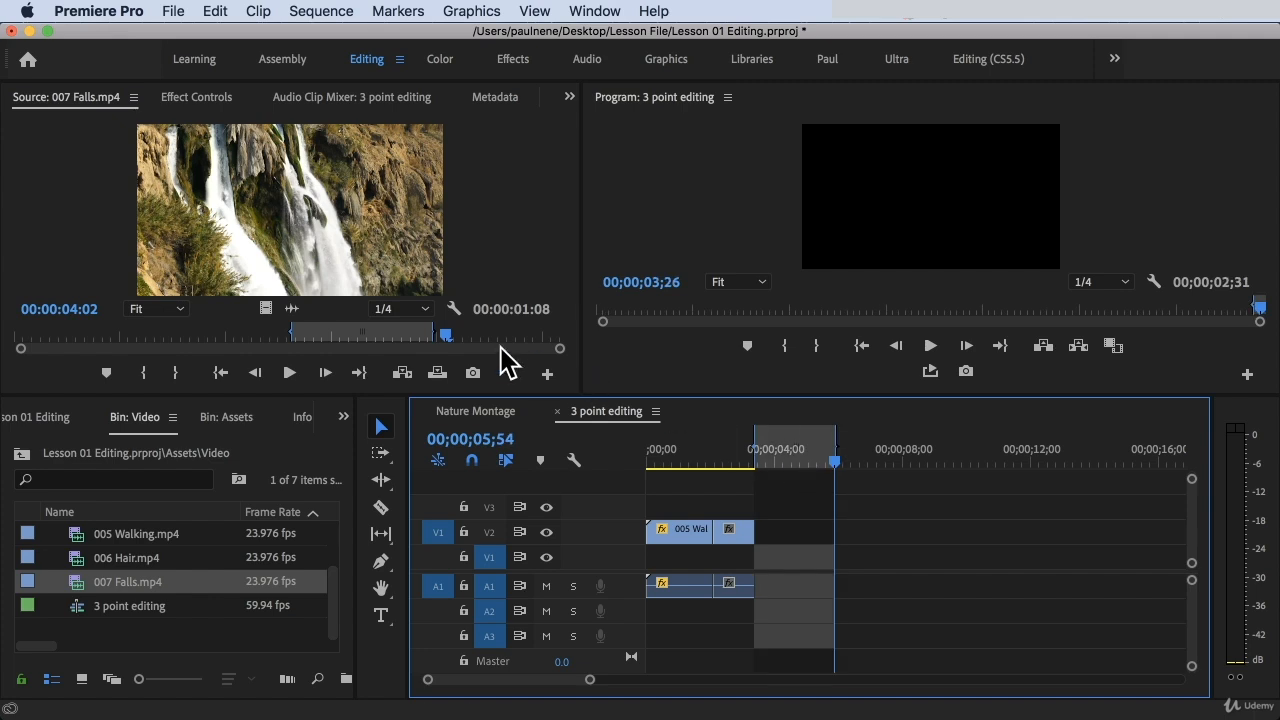
Insert the marked 007 Falls.mp4 range with the Ignore Sequence Out Point fit option, check the clip's start, and place the playhead at 00;00;05;50
left_click(403, 371)
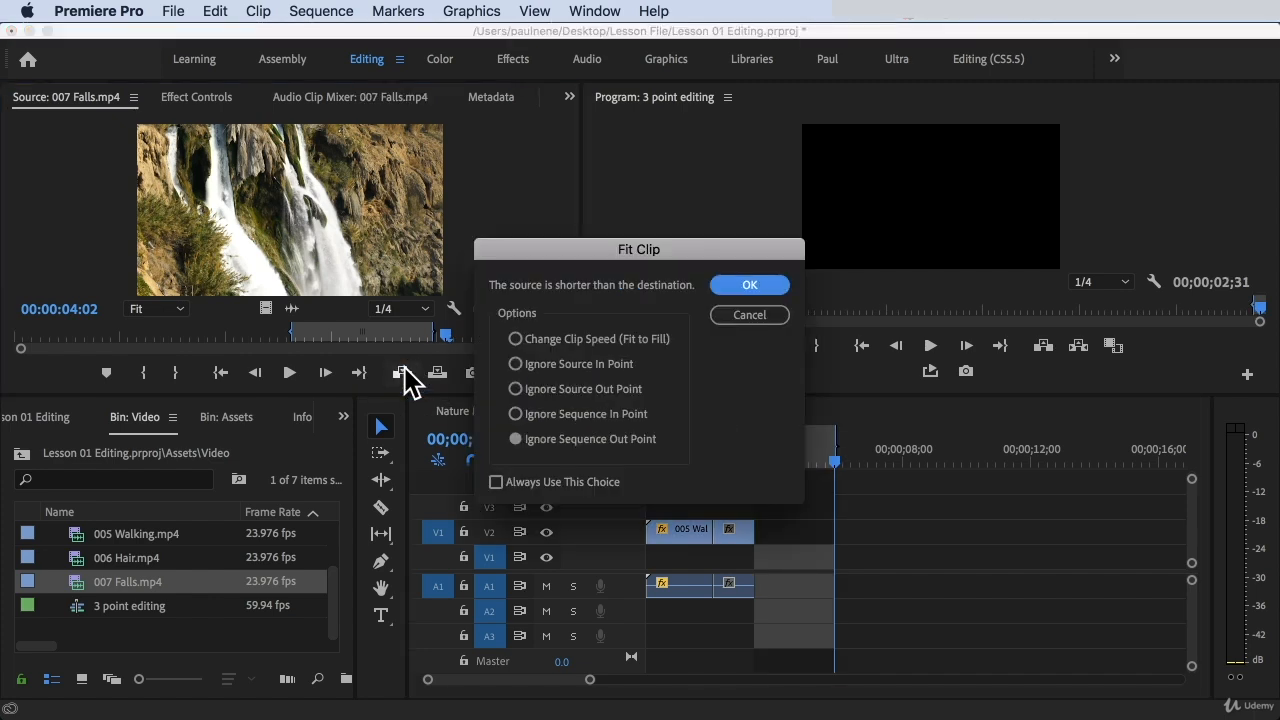
left_click(559, 425)
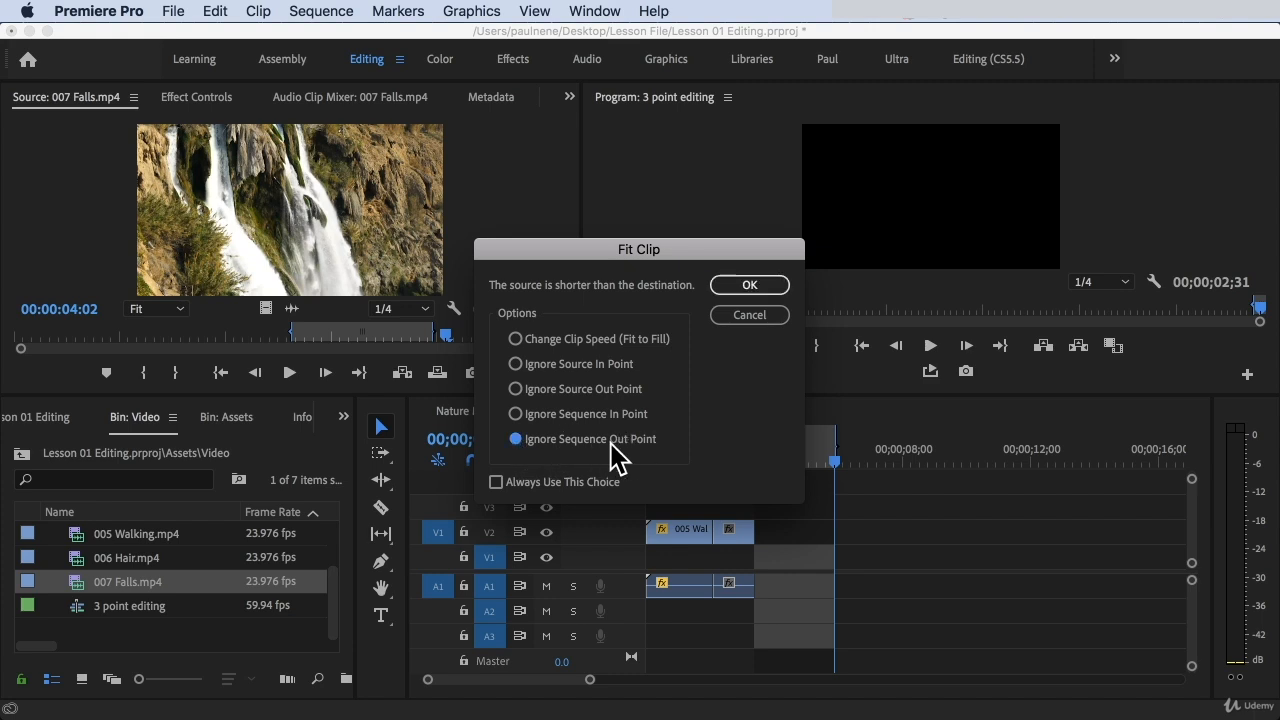
left_click(754, 286)
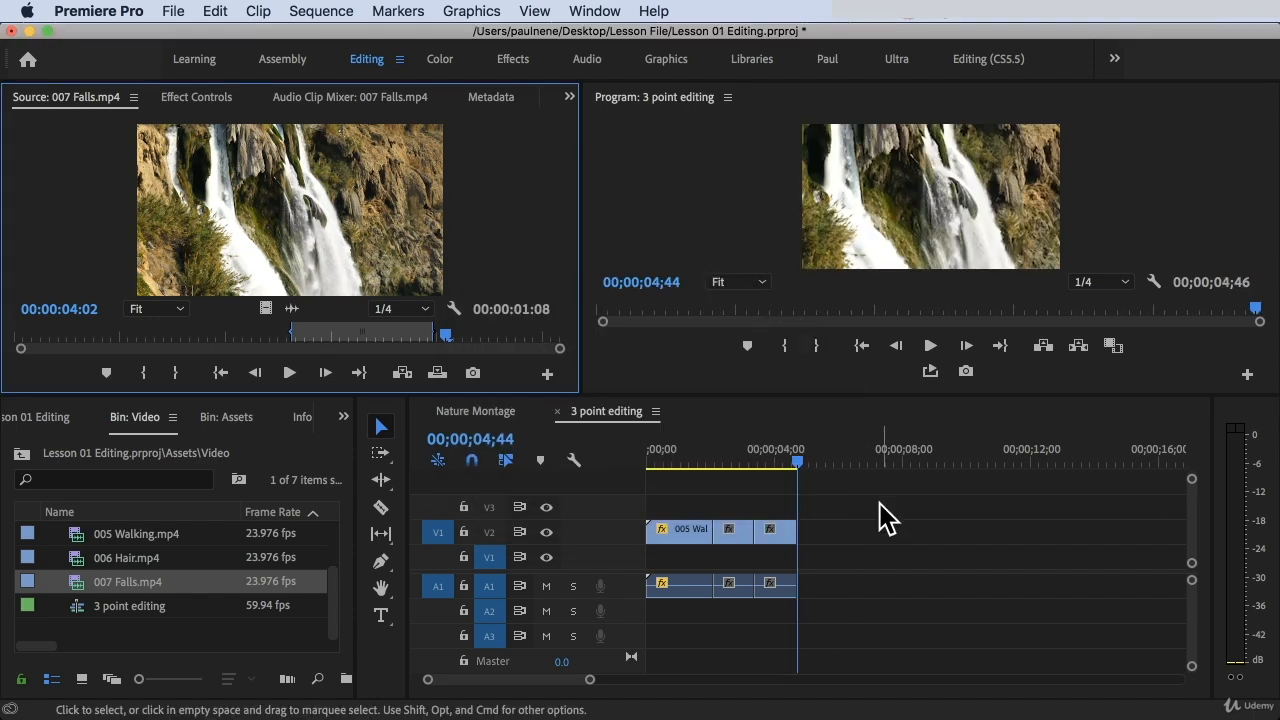
left_click_drag(812, 452, 836, 449)
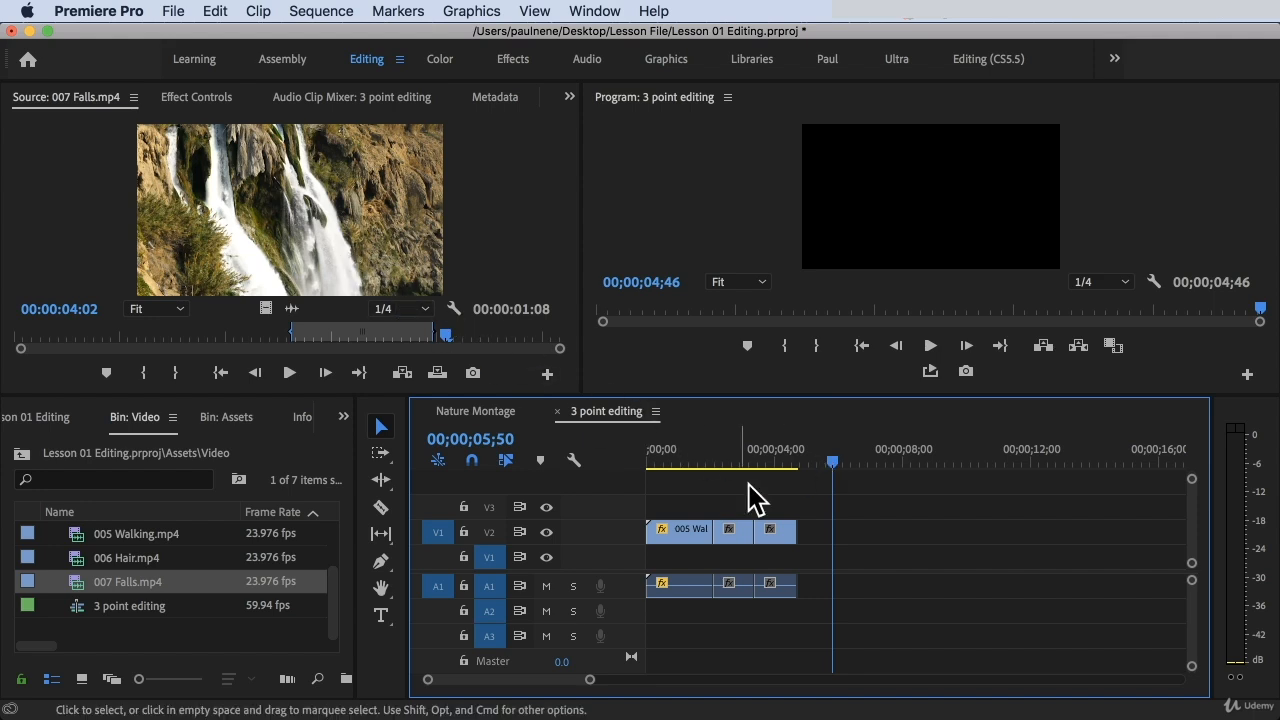
left_click_drag(755, 461, 758, 459)
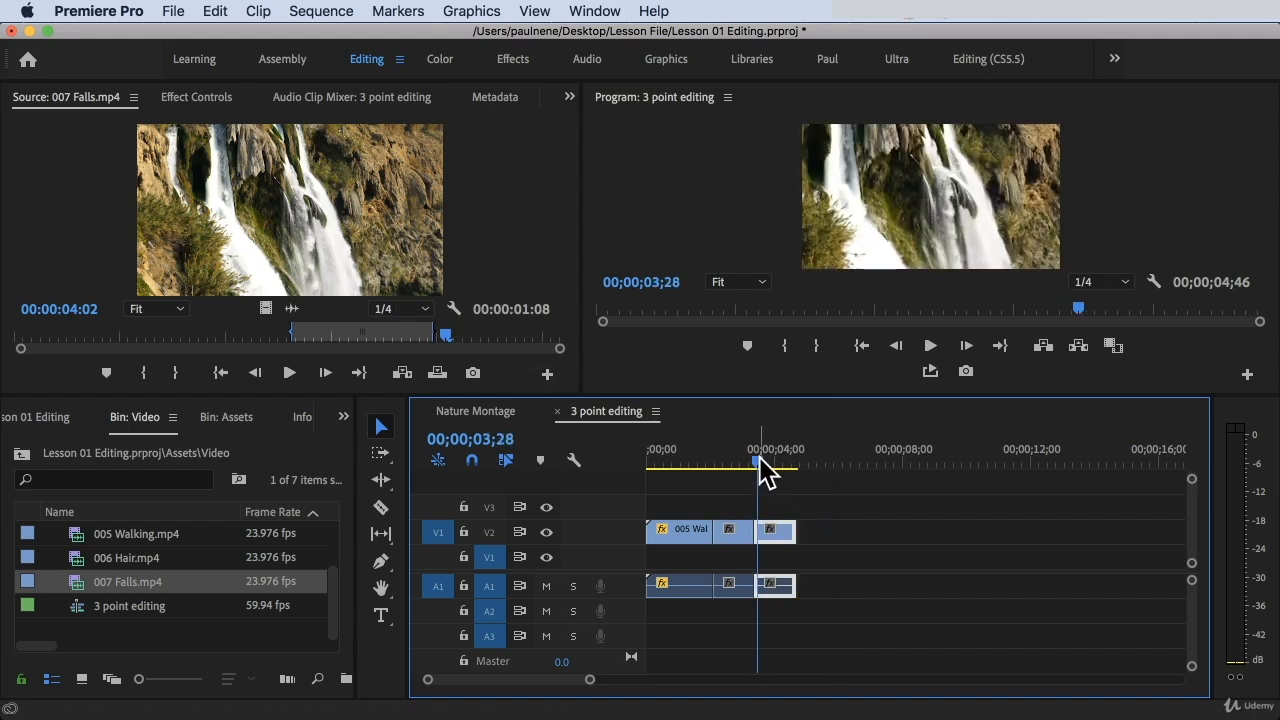
left_click(834, 456)
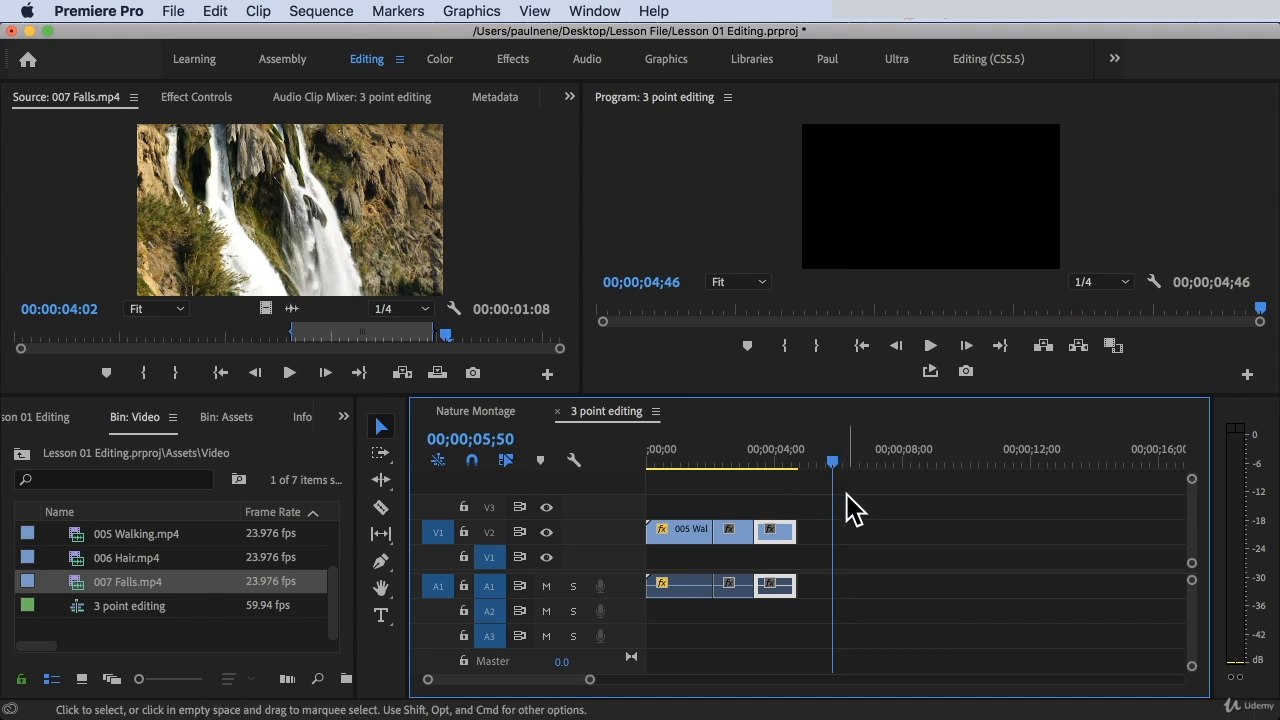